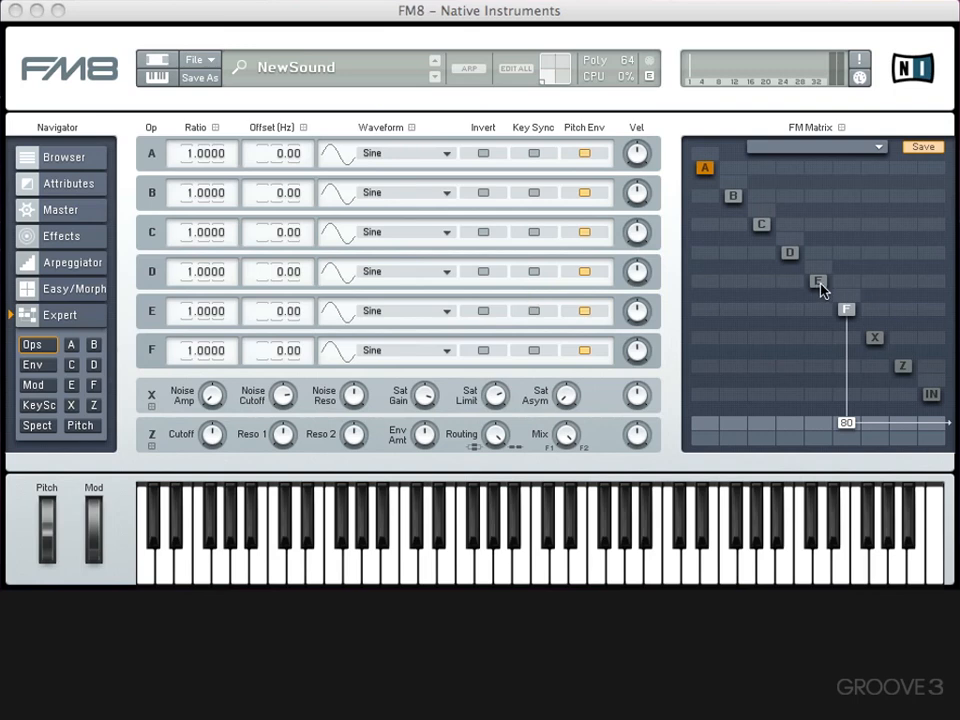
- Route operator E into F and operator D into E in the FM matrix, both with an amount of 100
left_click(818, 309)
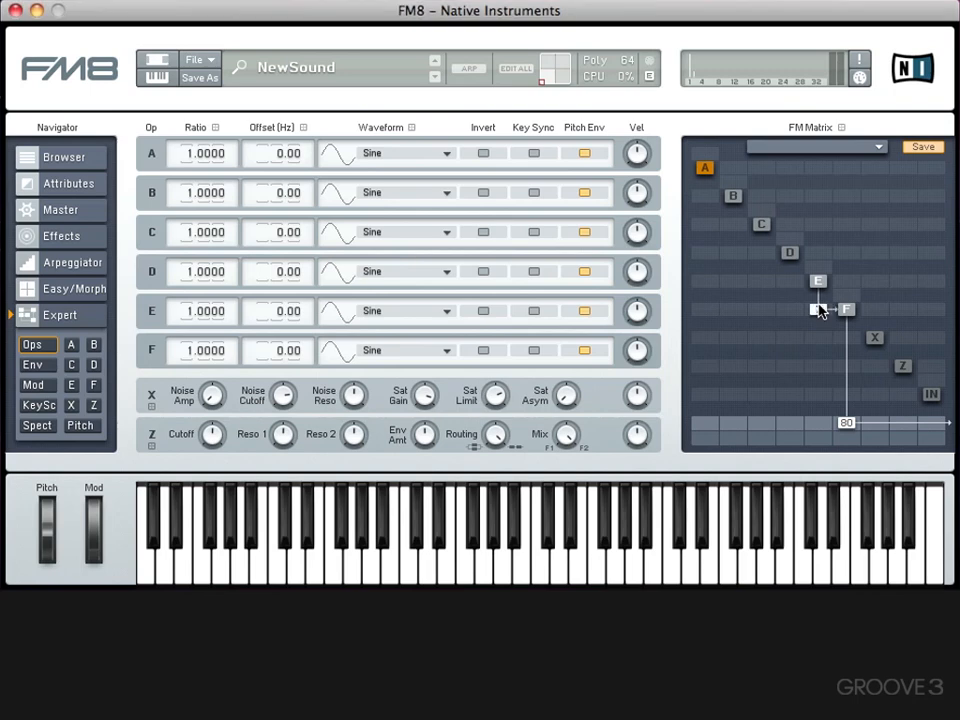
left_click_drag(817, 307, 825, 281)
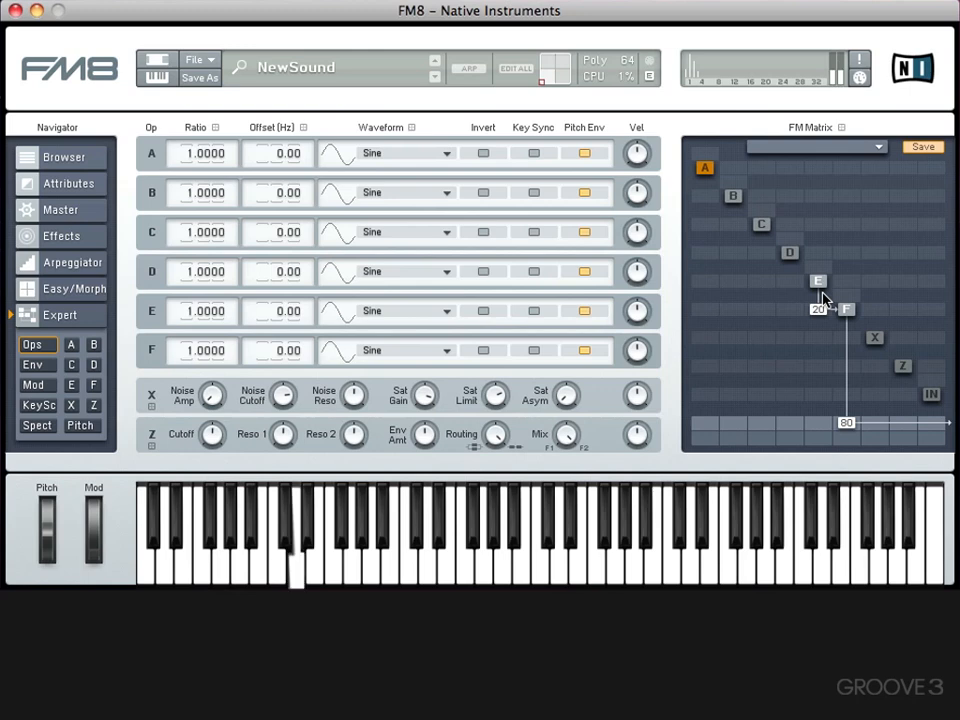
left_click_drag(823, 298, 825, 208)
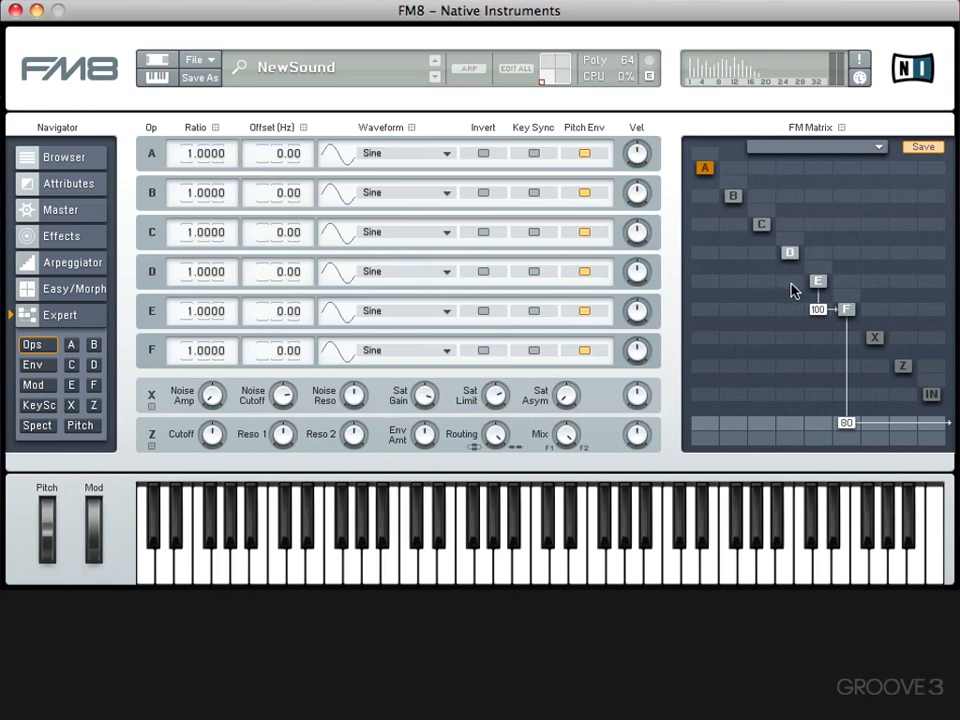
left_click_drag(795, 288, 797, 189)
left_click_drag(817, 311, 818, 150)
- Examine the individual operator pages one after another, ending on operator E's page
left_click(797, 258)
left_click(817, 282)
left_click(845, 309)
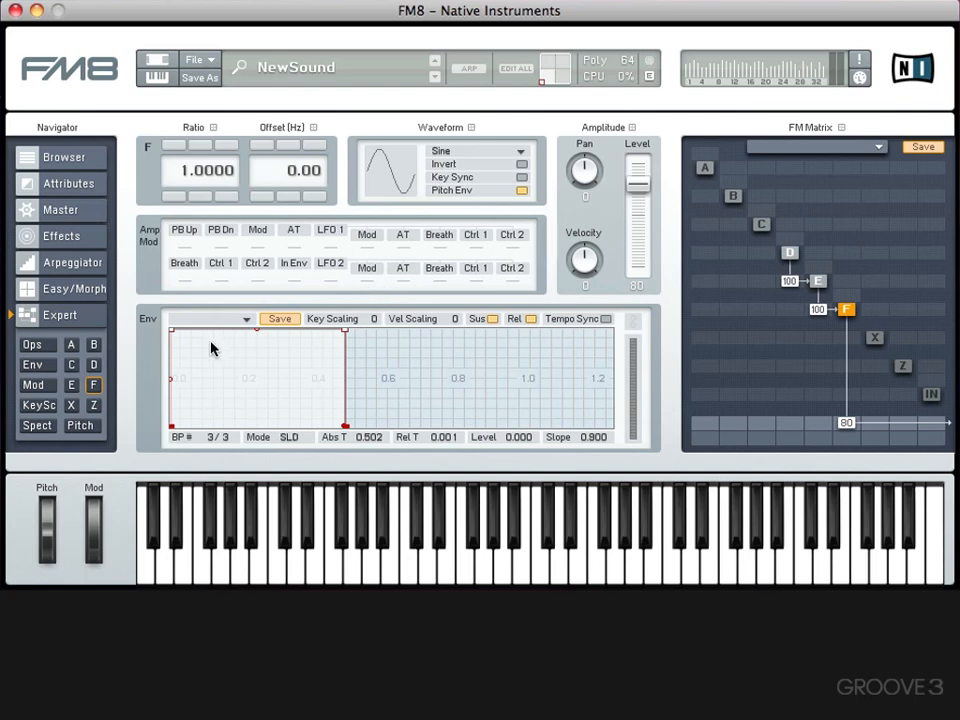
left_click(94, 365)
left_click(71, 345)
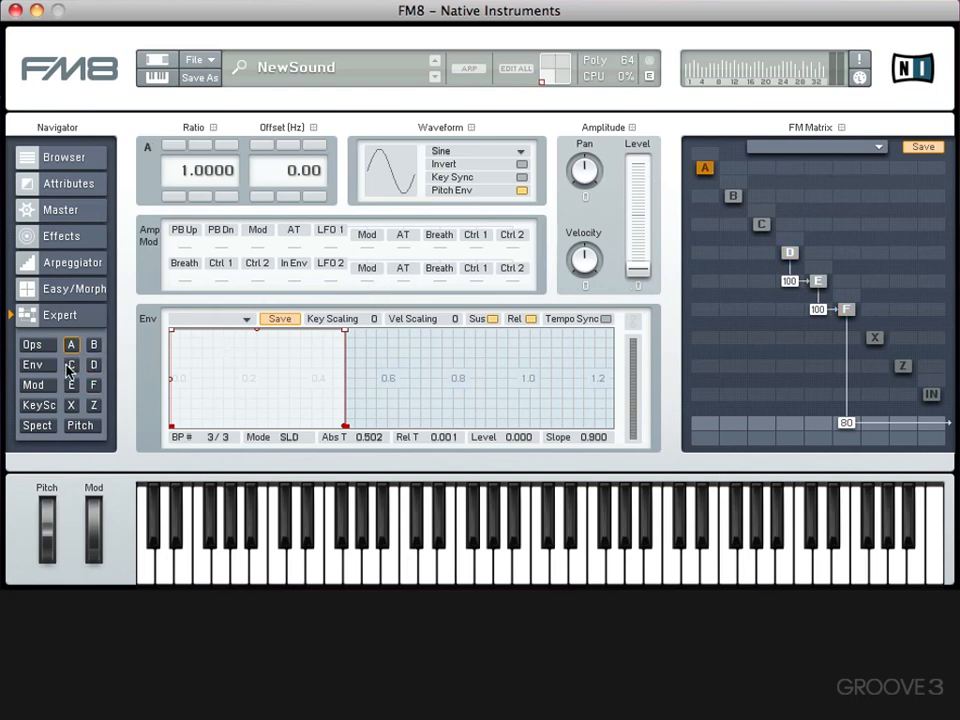
left_click(71, 365)
left_click(73, 385)
left_click(92, 385)
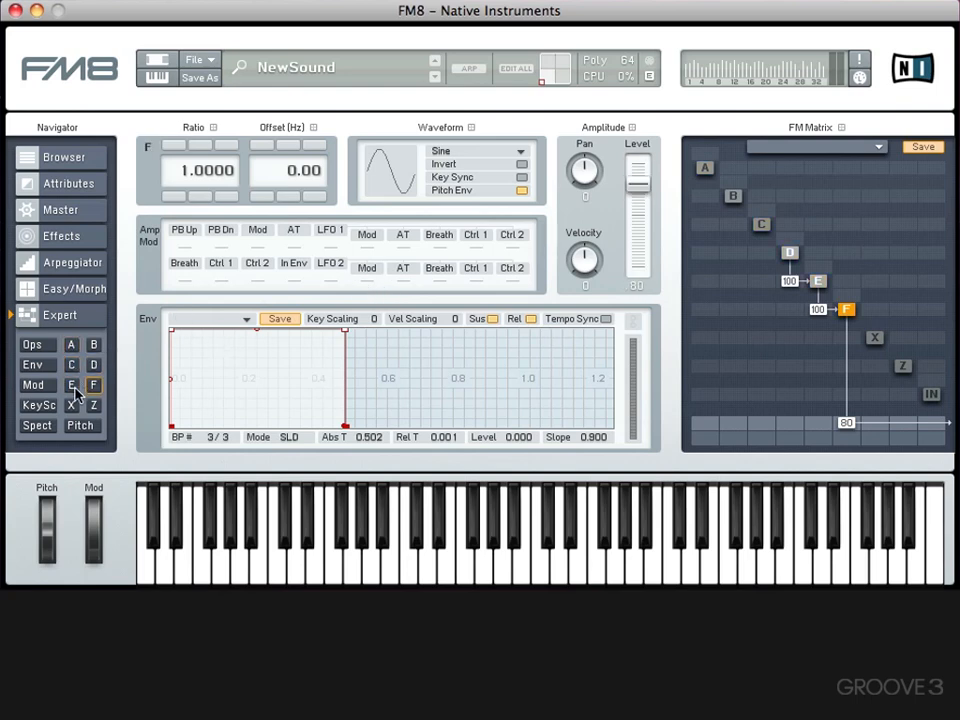
left_click(71, 387)
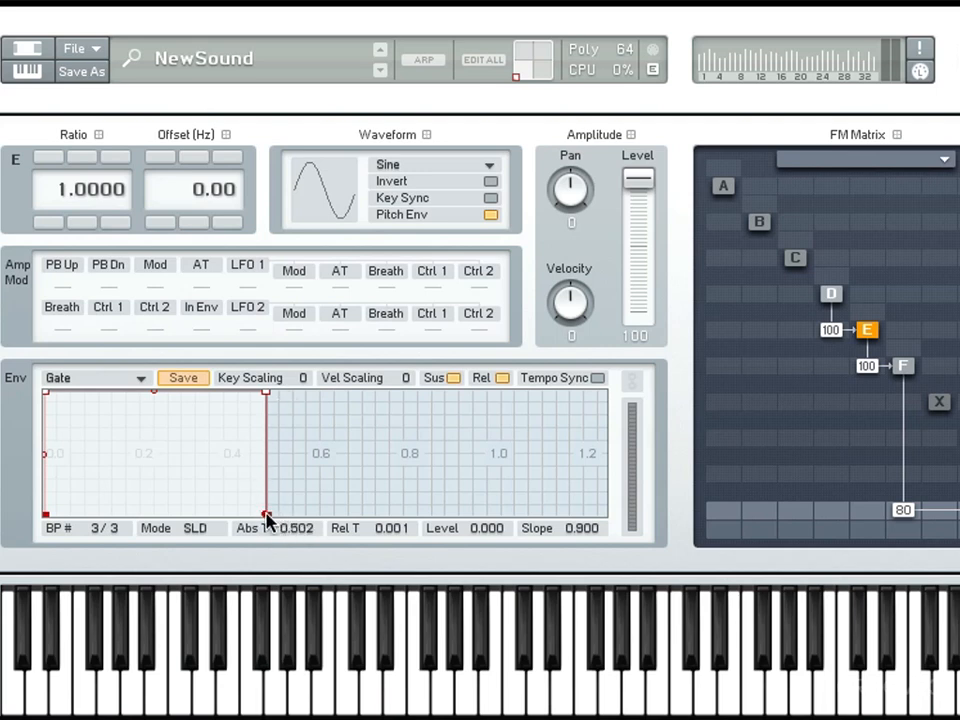
- Try lengthening the release of operator E's envelope to about 0.249, and return its end point to the gate shape
left_click_drag(266, 518, 378, 543)
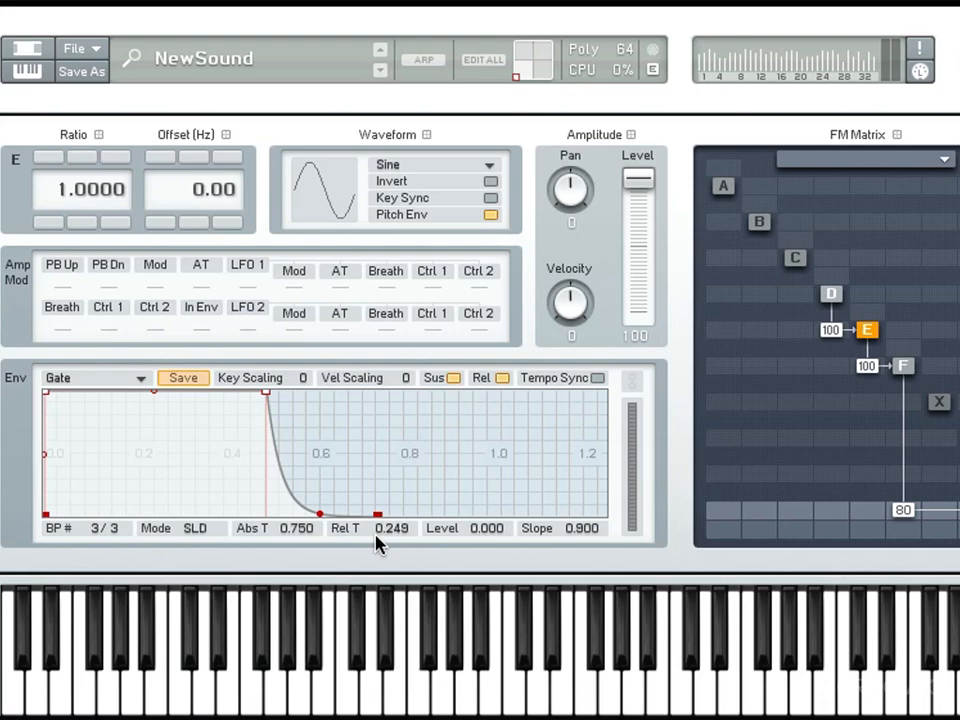
left_click_drag(378, 543, 167, 564)
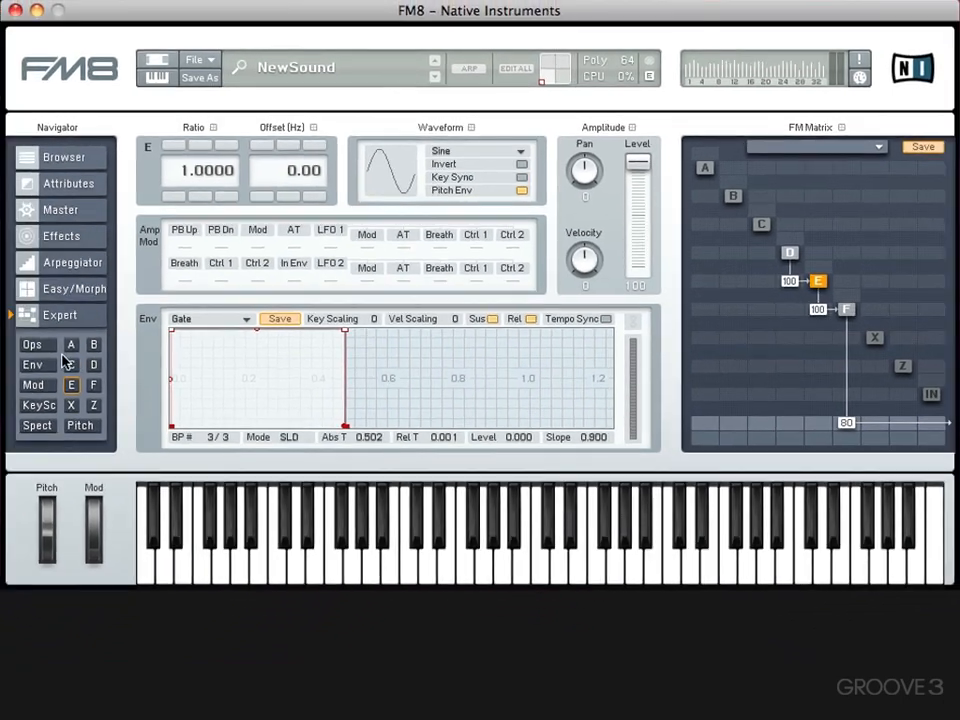
- Open the overview of all operator envelopes and examine several of them expanded, ending on operator E
left_click(38, 367)
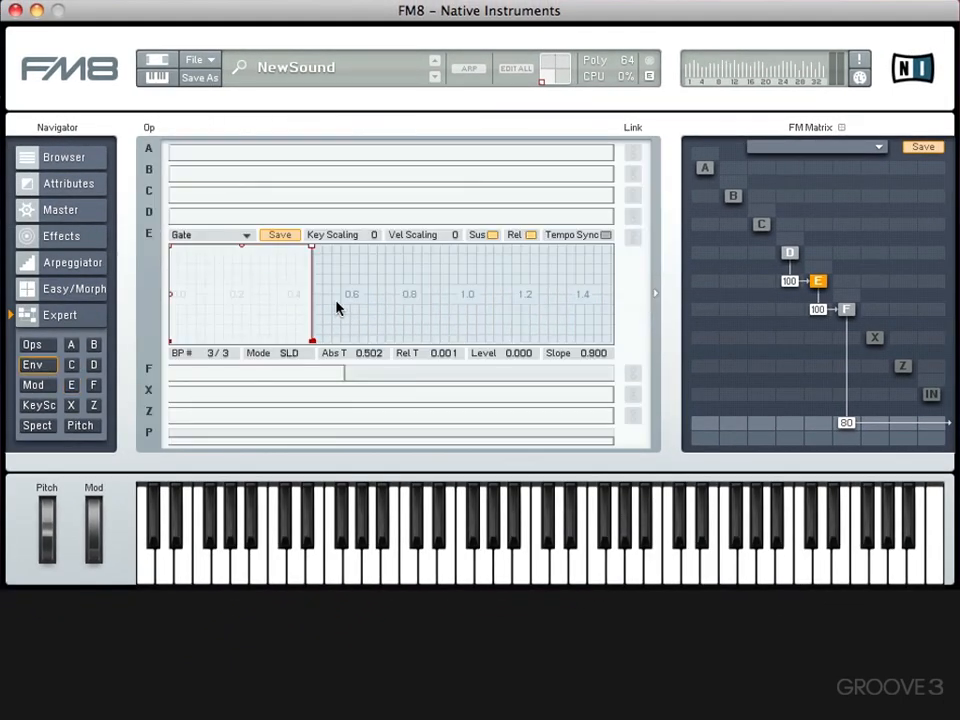
left_click(71, 387)
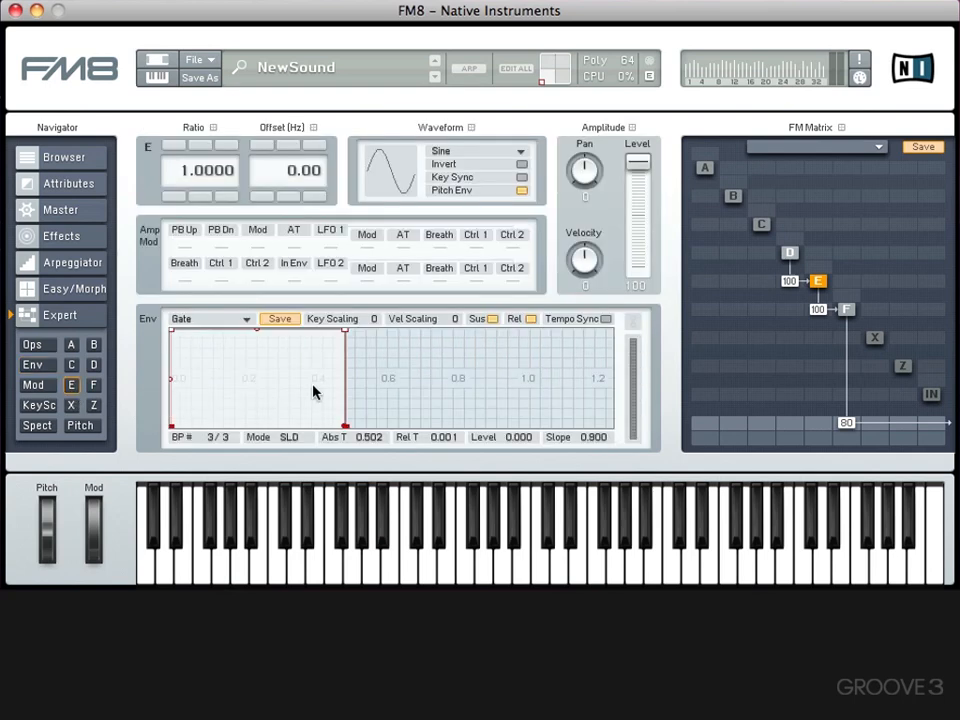
left_click(44, 365)
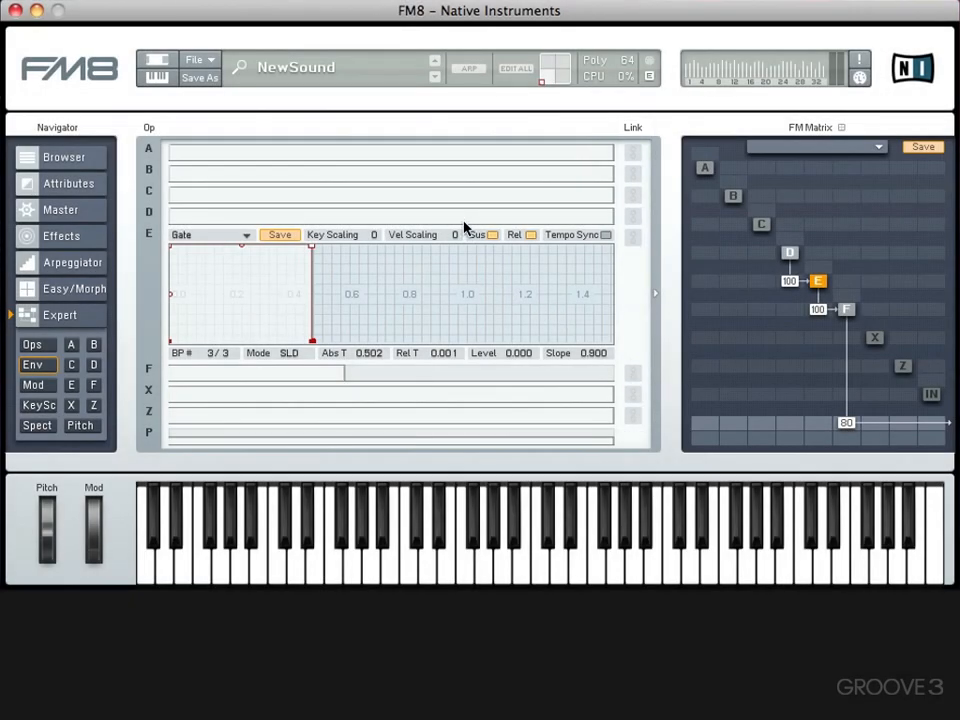
left_click(465, 214)
left_click(461, 190)
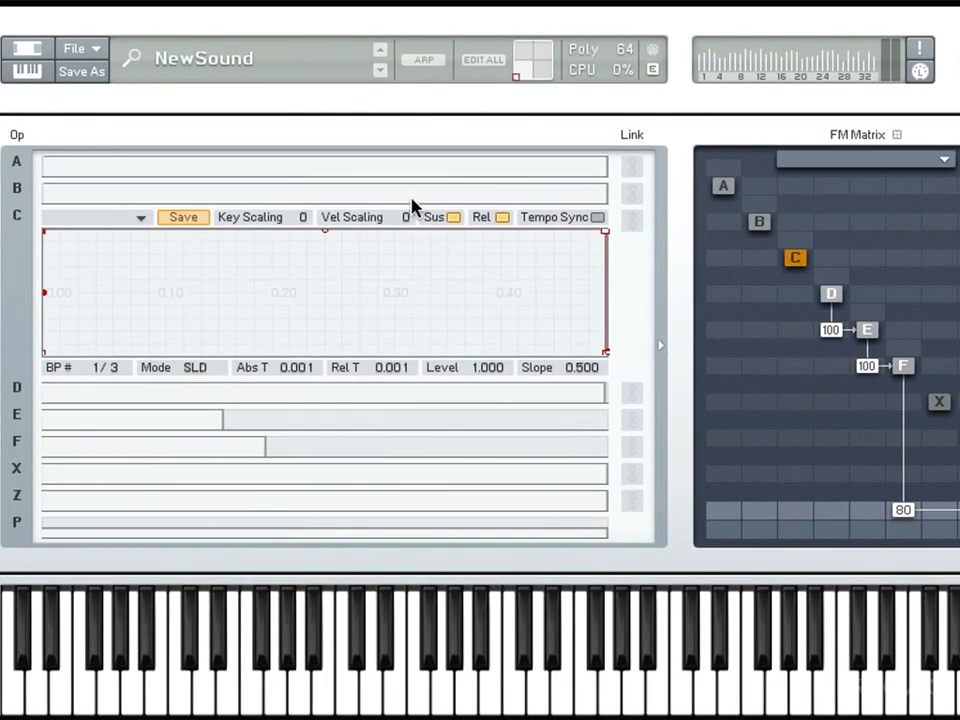
left_click(412, 196)
left_click(350, 388)
left_click(315, 416)
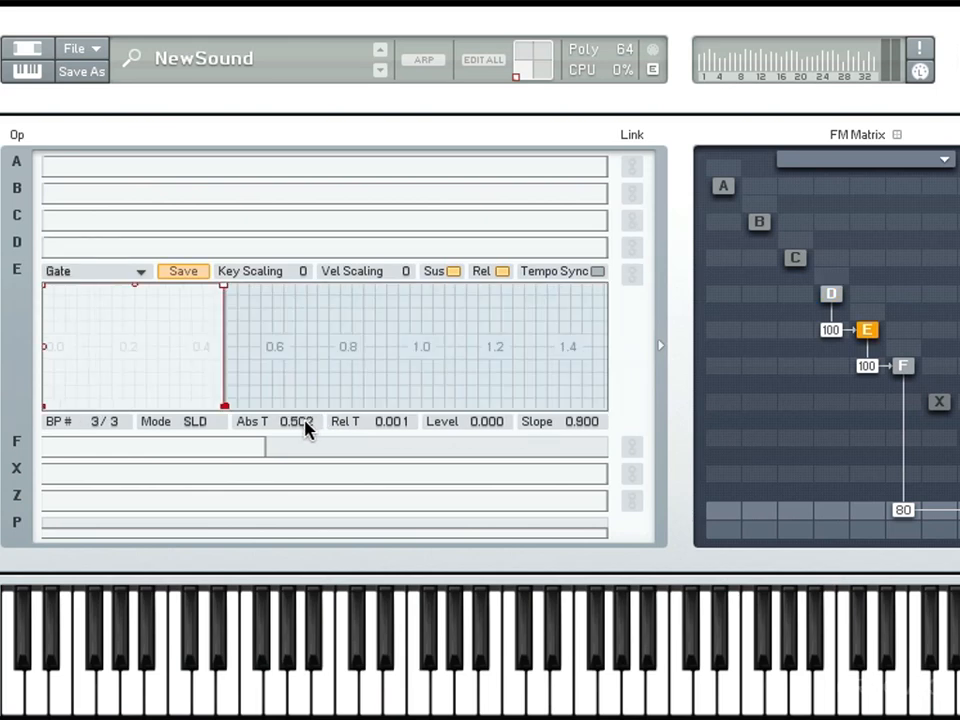
- Link the envelopes of operators D, E and F, lengthen their shared release to about 0.389, and inspect F and D
left_click(634, 252)
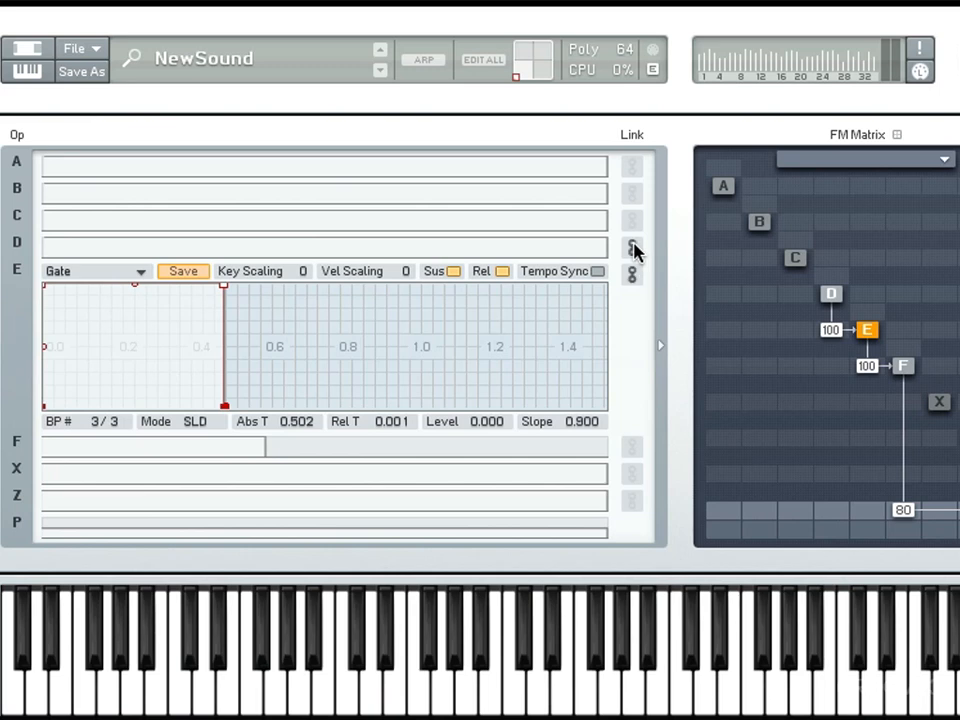
left_click(632, 447)
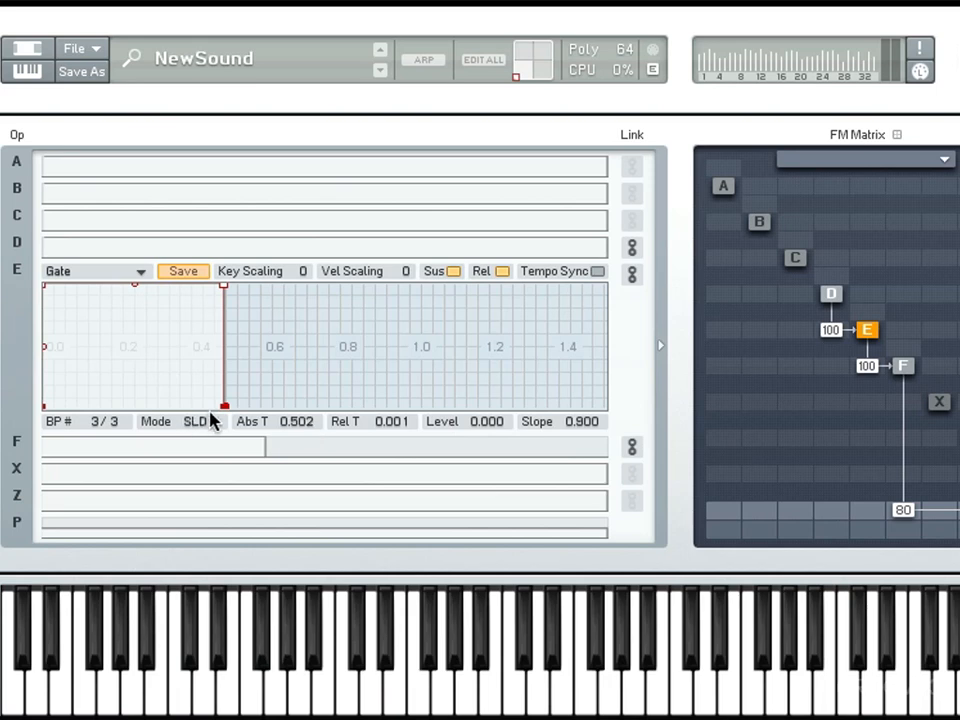
left_click_drag(224, 406, 370, 425)
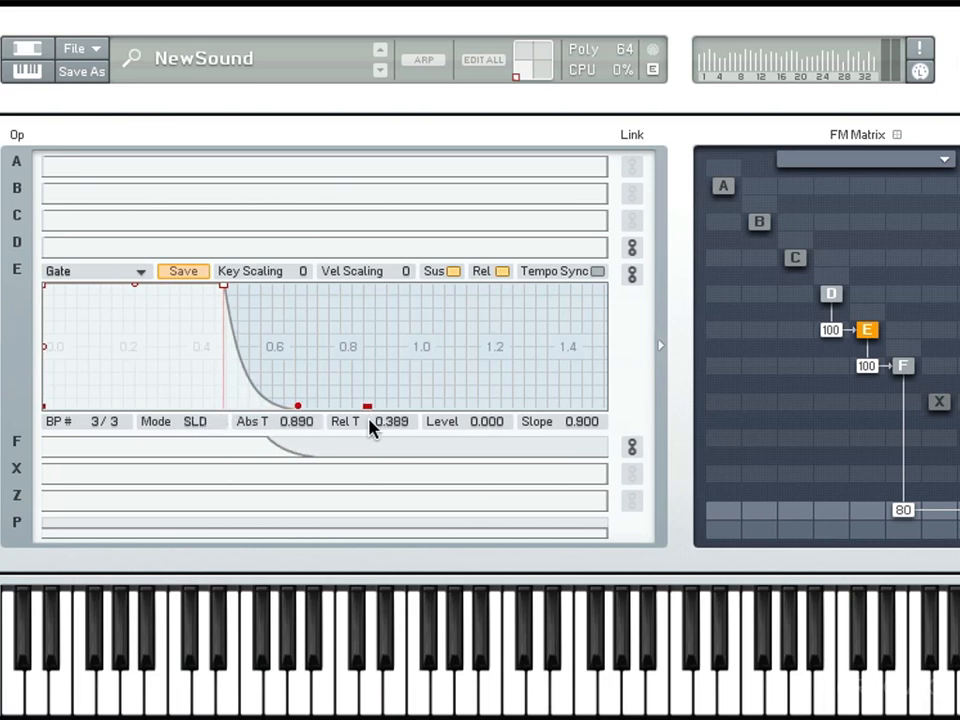
left_click(317, 450)
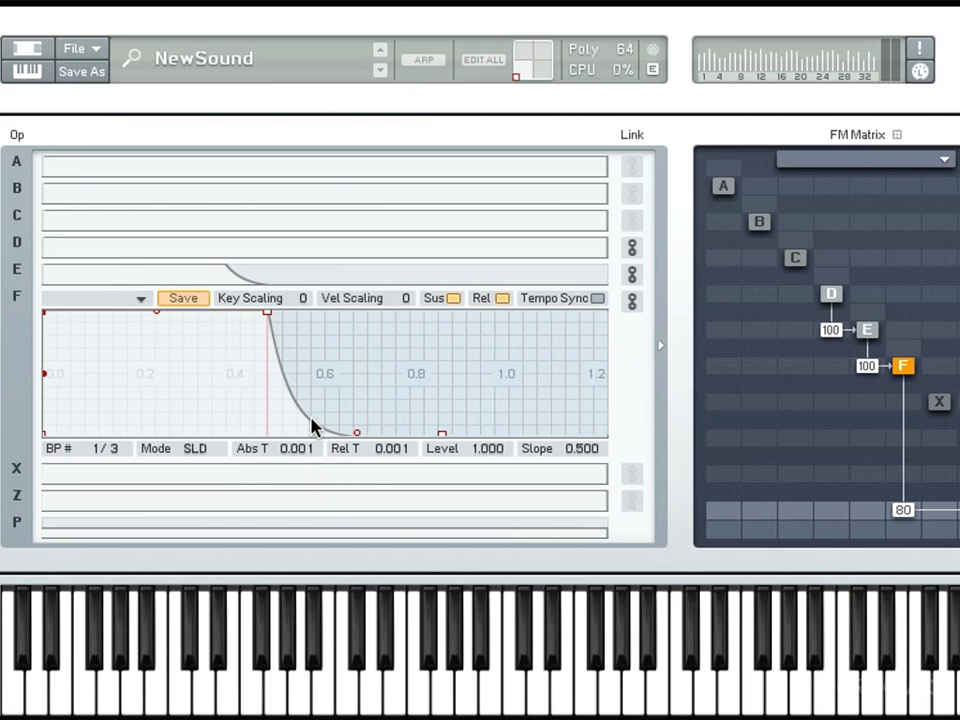
left_click(257, 247)
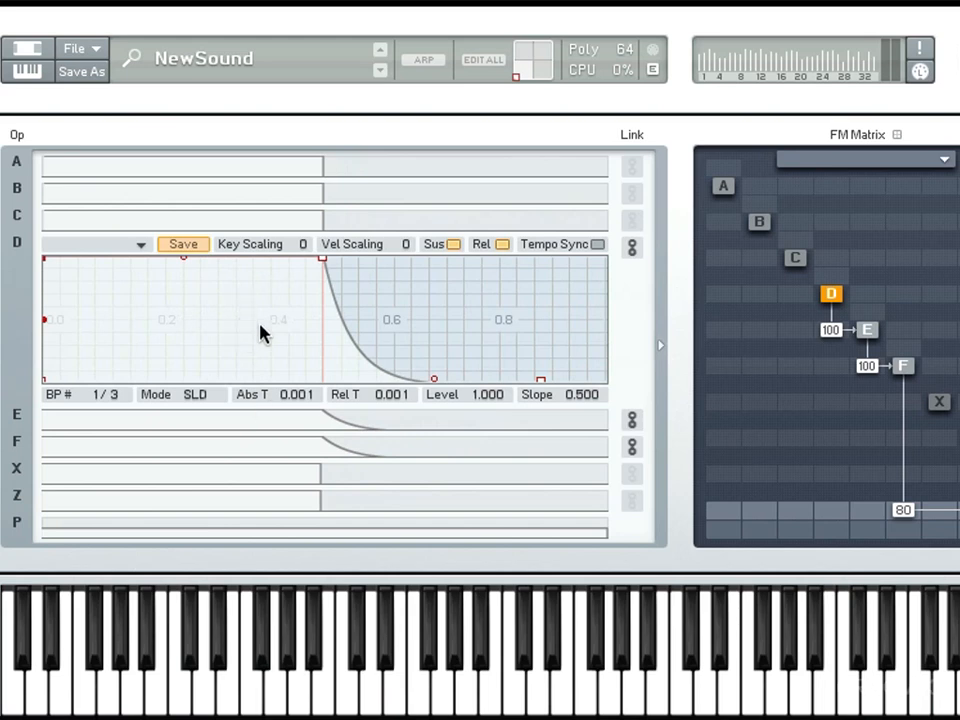
- Move the first breakpoint of the linked envelopes to about 0.006 at full level
left_click_drag(413, 298, 240, 322)
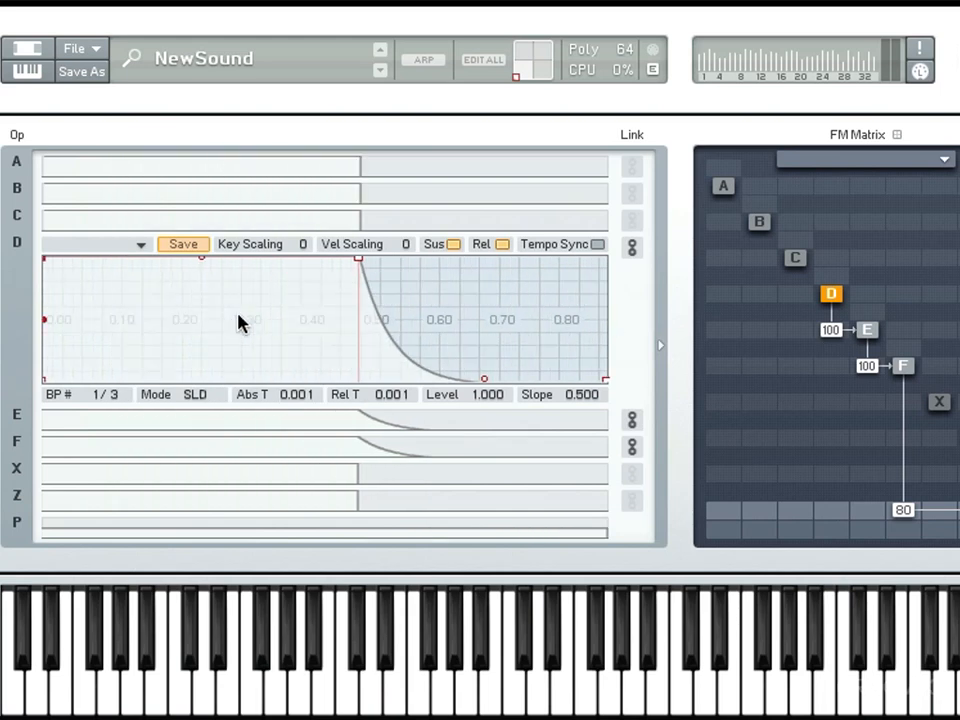
left_click_drag(240, 322, 264, 375)
double_click(257, 339)
mouse_move(45, 259)
left_mouse_down()
mouse_move(182, 244)
mouse_move(289, 251)
mouse_move(47, 246)
left_mouse_up()
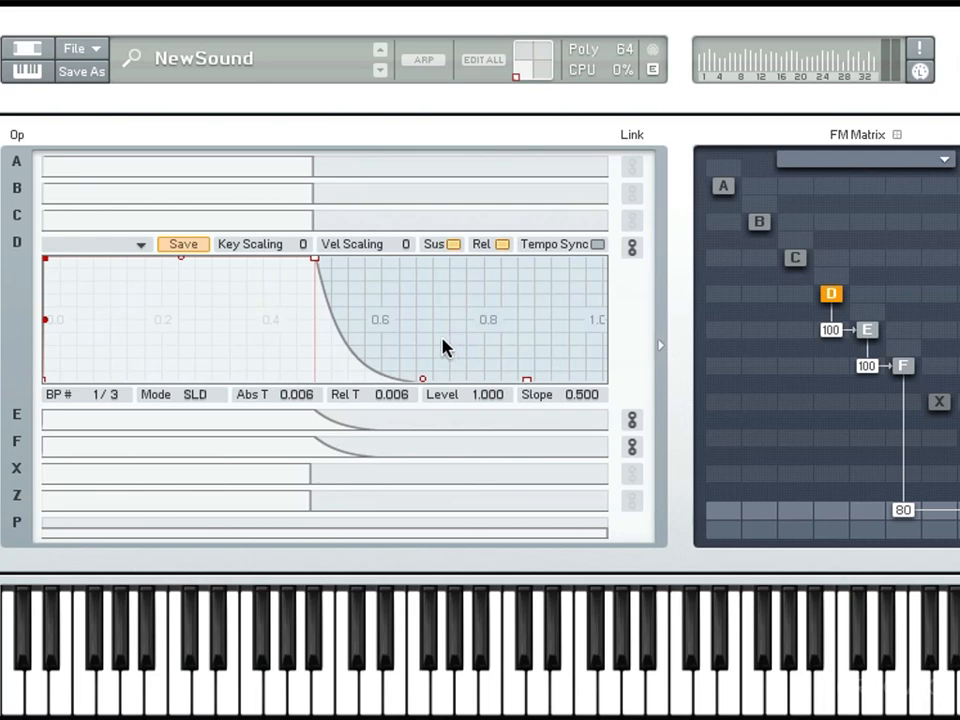
- Adjust the linked envelopes' release slope to about 0.890 and shorten the release to about 0.346
left_click_drag(424, 385, 447, 254)
left_click_drag(446, 280, 434, 368)
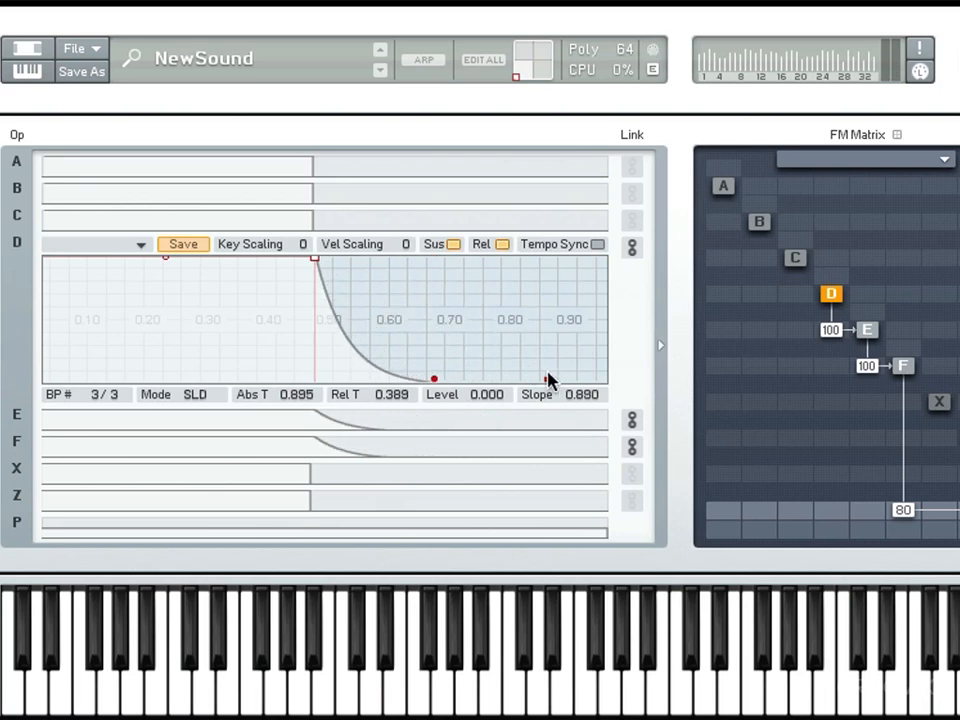
left_click_drag(549, 381, 509, 380)
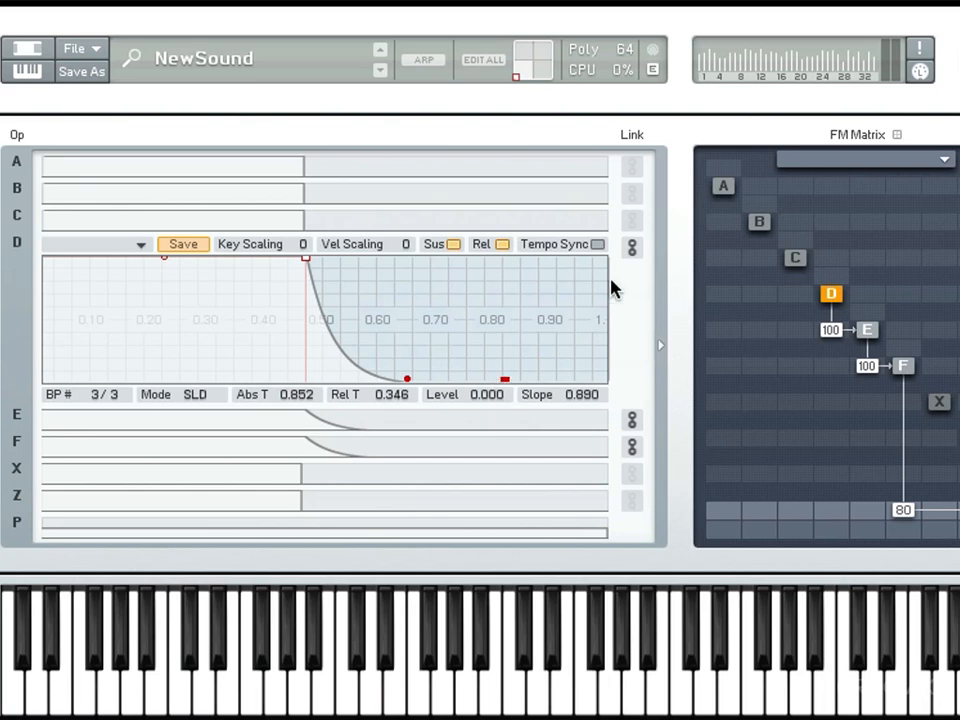
- Unlink the envelopes of operators D, E and F and look at each one separately
left_click(630, 248)
left_click(630, 248)
left_click(236, 420)
left_click(236, 440)
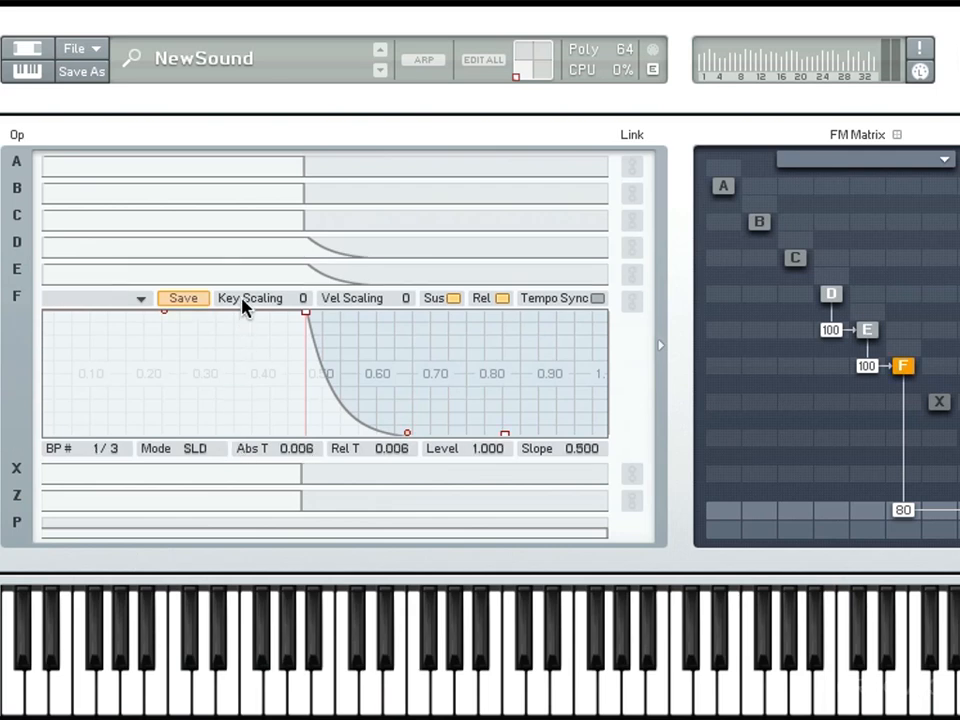
left_click(241, 248)
- Give operator E's envelope a slow attack of about 0.635 with a slope of about 0.330
left_click(252, 420)
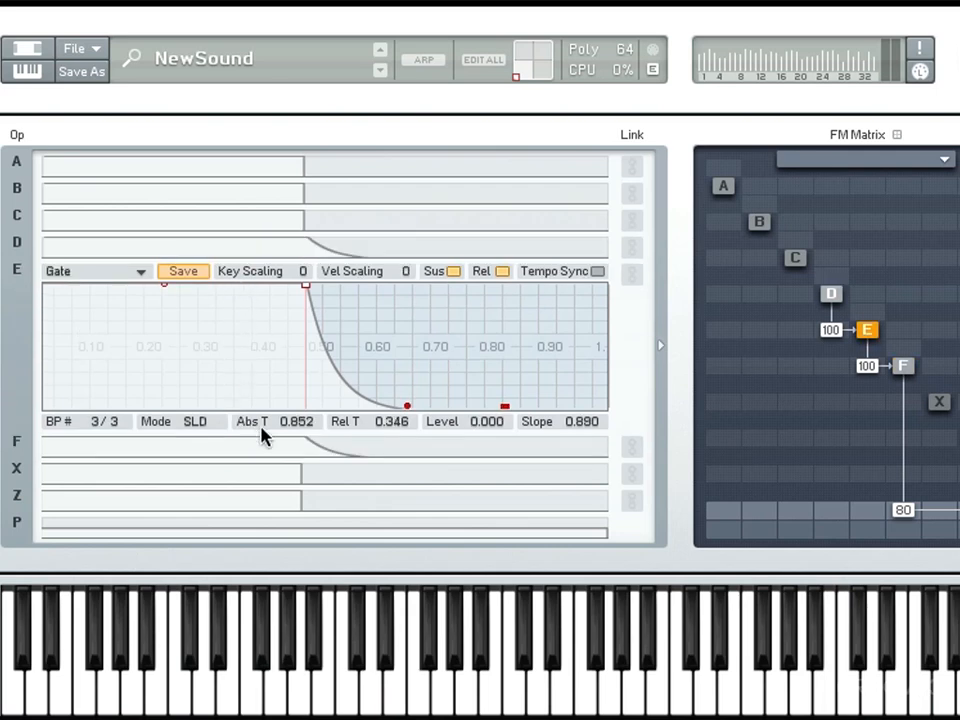
scroll(190, 325, "up", 1)
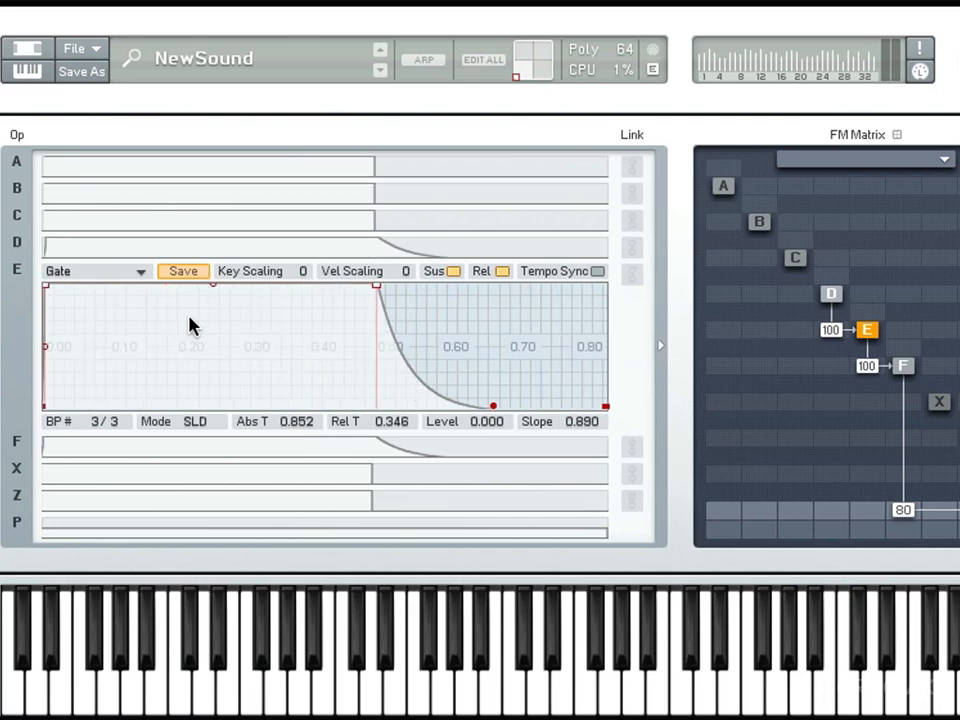
left_click(52, 285)
left_click_drag(80, 282, 307, 278)
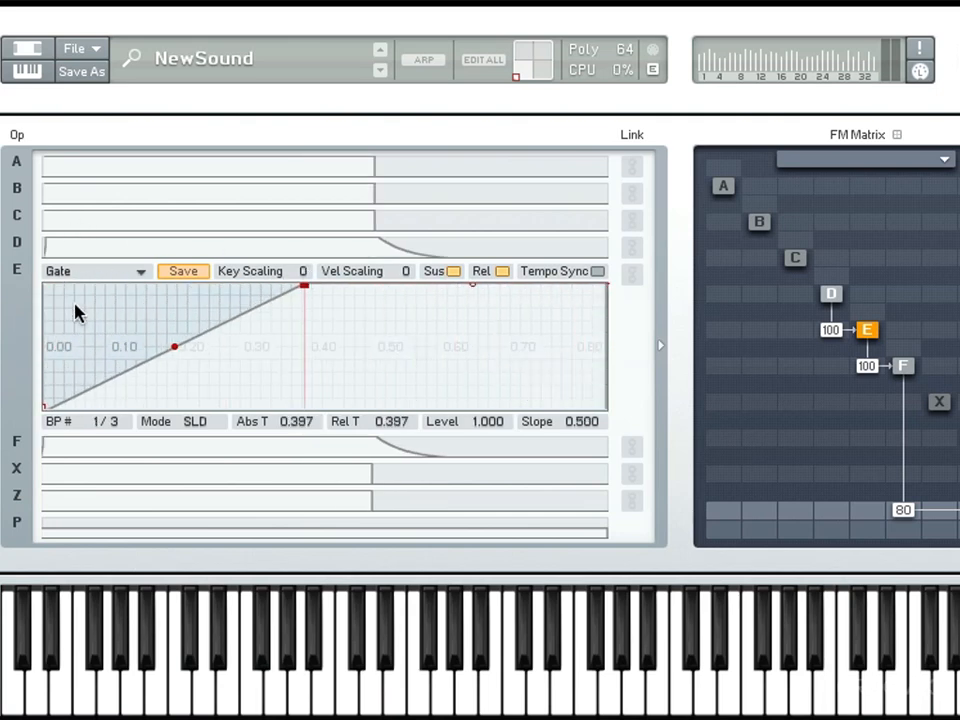
scroll(67, 422, "down", 2)
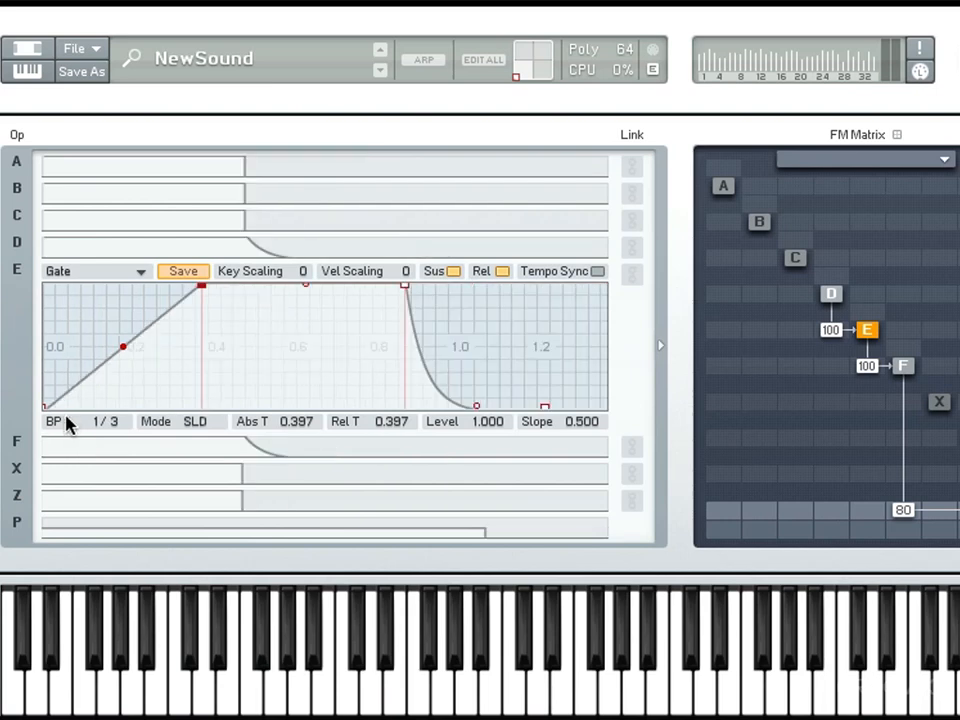
left_click_drag(122, 348, 130, 372)
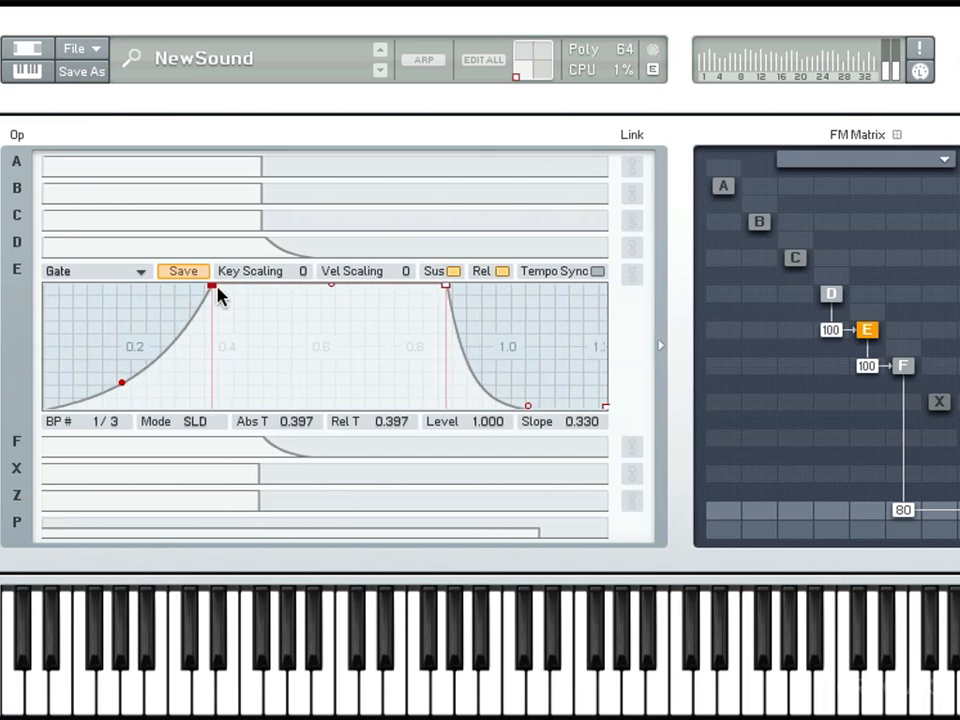
left_click_drag(214, 287, 171, 342)
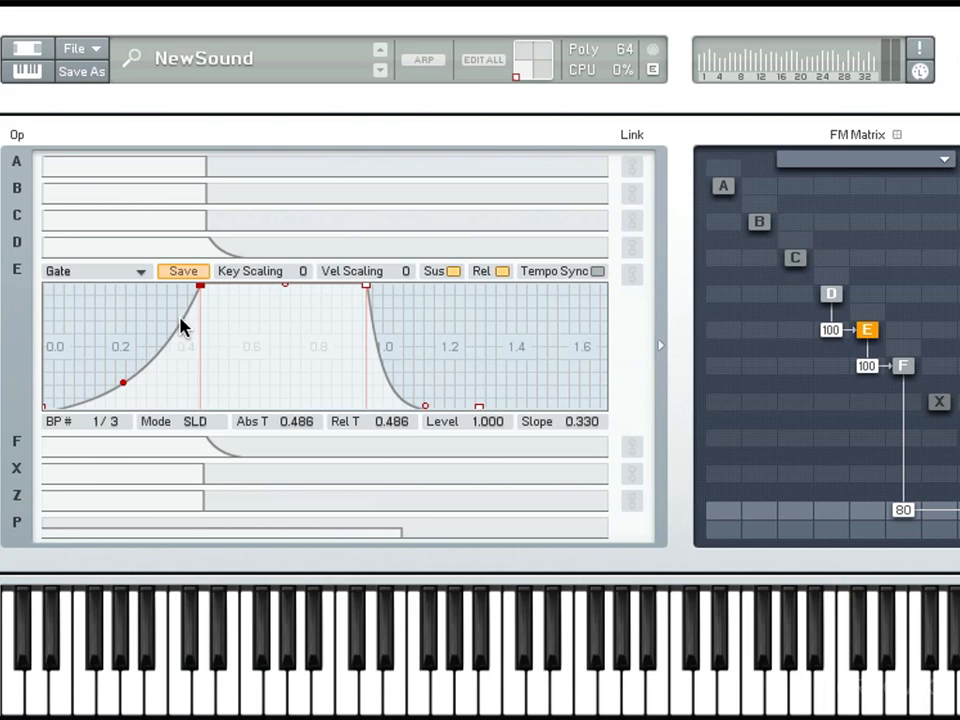
left_click_drag(199, 286, 251, 281)
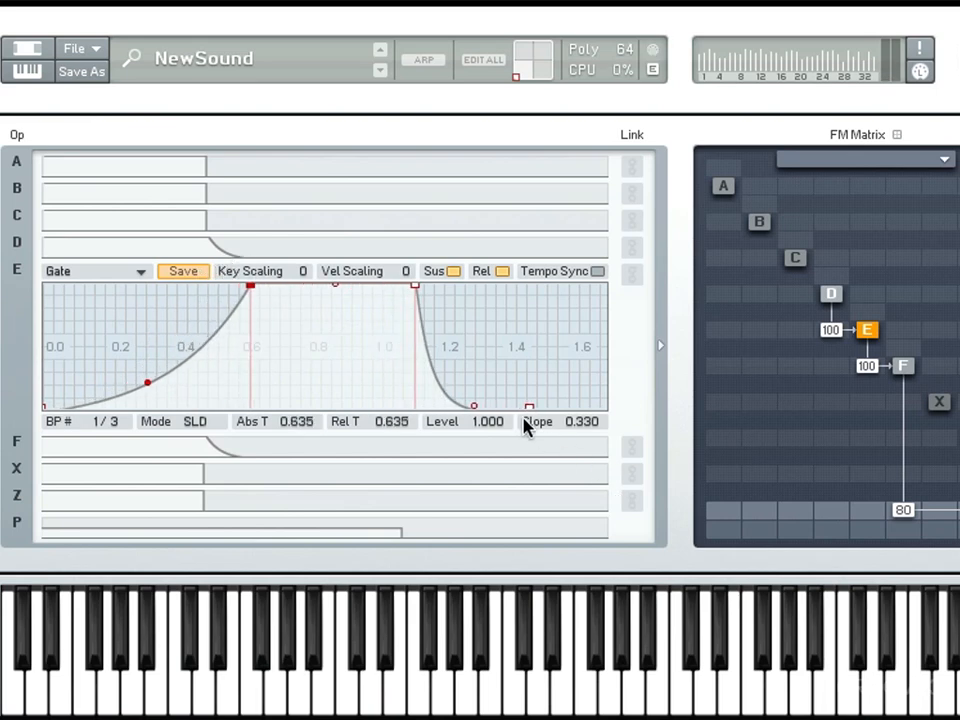
- Set operator E's release to about 0.330 and its sustain level to about 0.464, with a 0.616 decay at slope 0.830
mouse_move(528, 407)
left_mouse_down()
mouse_move(550, 418)
mouse_move(527, 415)
left_mouse_up()
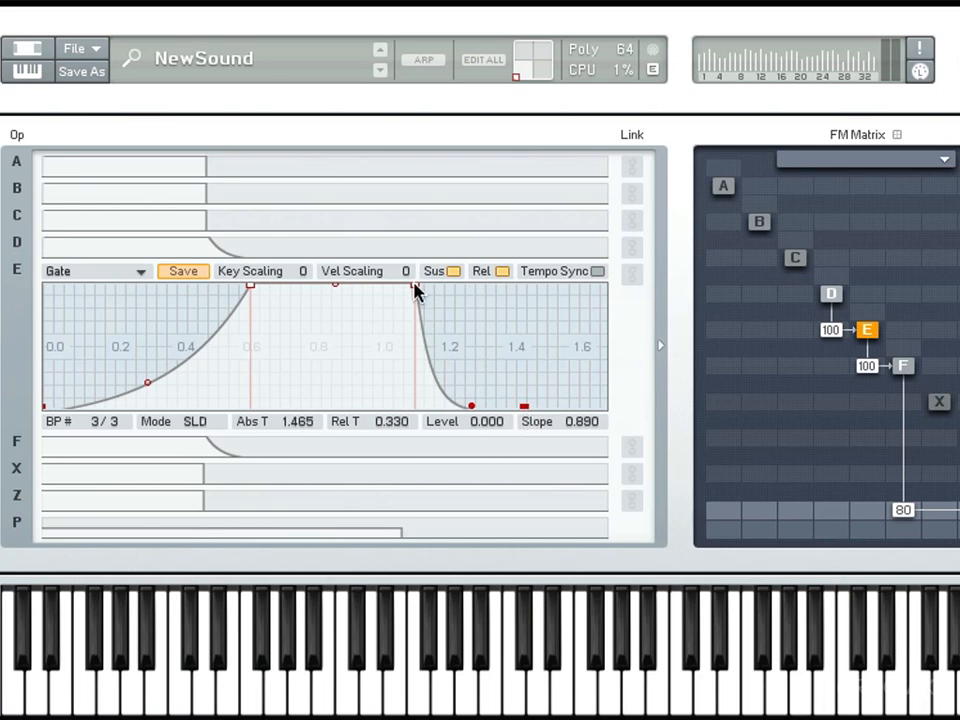
left_click_drag(414, 286, 372, 356)
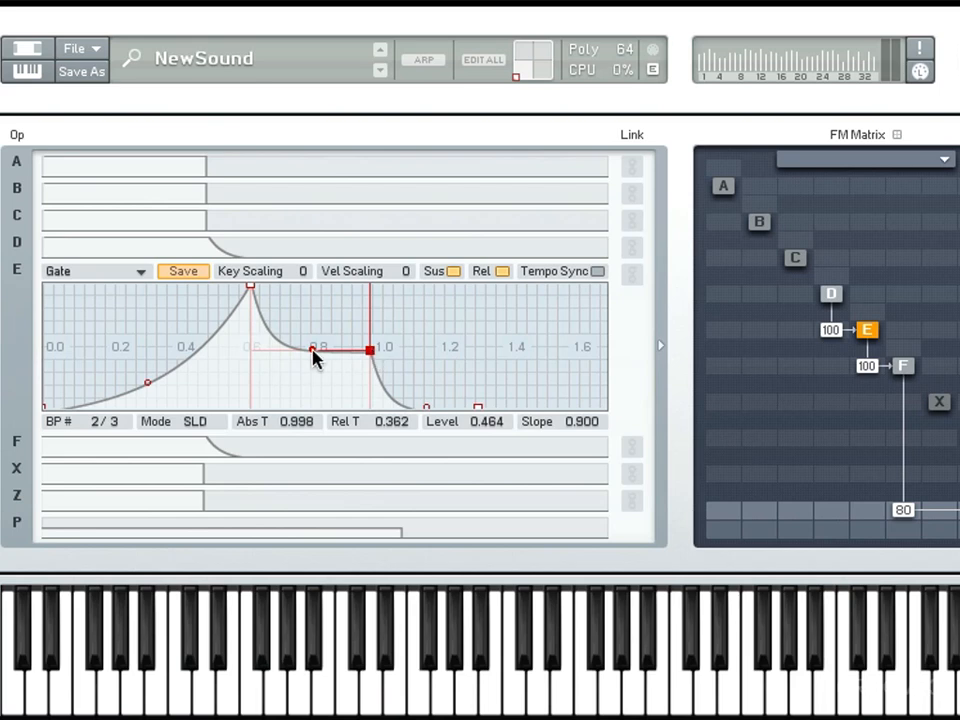
left_click_drag(313, 357, 459, 357)
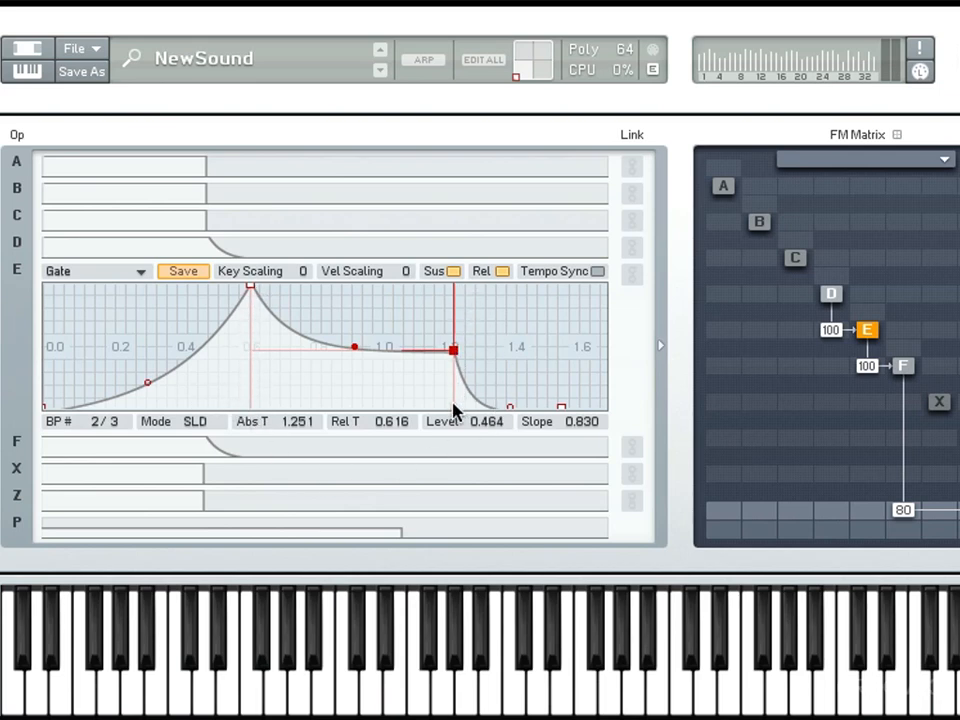
- Turn off sustain and release for operator E's envelope, and open operator F's envelope
left_click(452, 272)
left_click(501, 273)
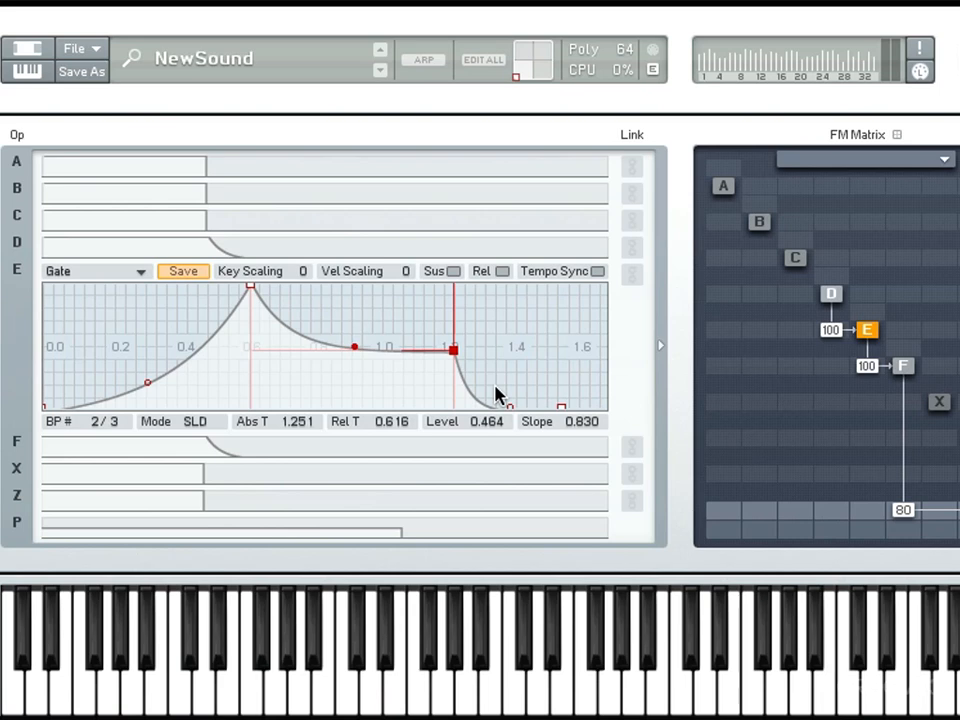
left_click(382, 447)
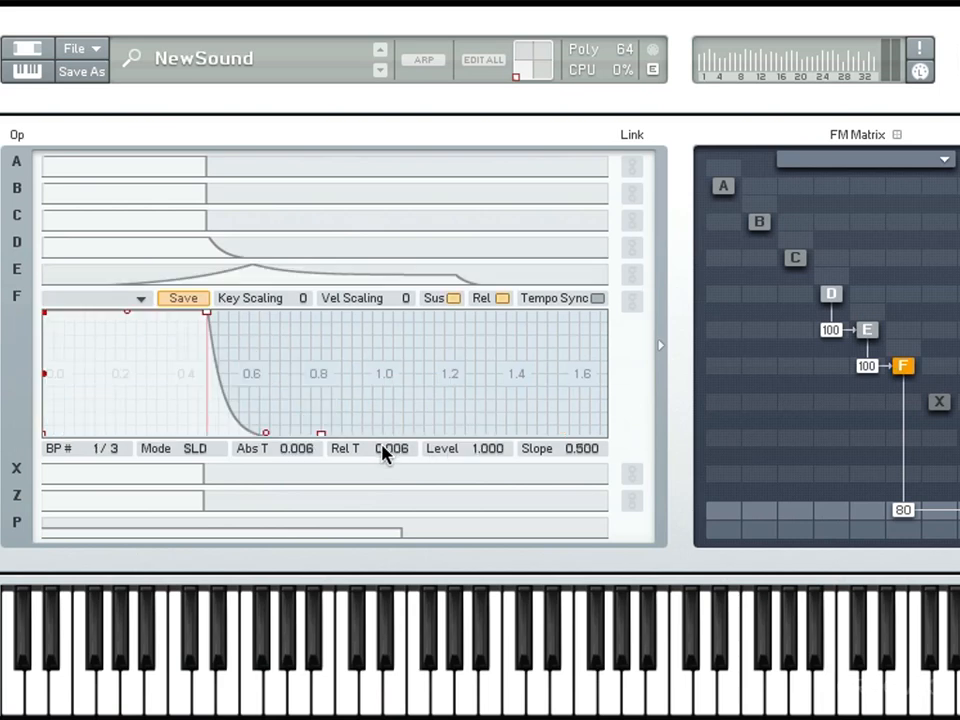
- Reopen operator E's envelope and turn its sustain back on, with release active as well
left_click(500, 299)
left_click(497, 299)
left_click(491, 276)
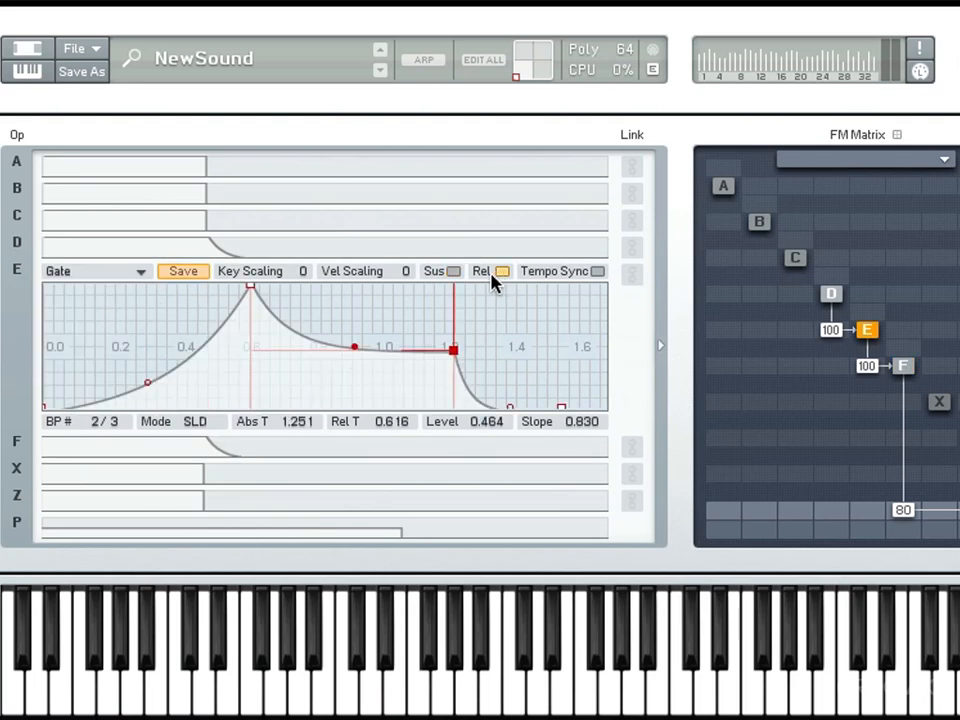
left_click(454, 273)
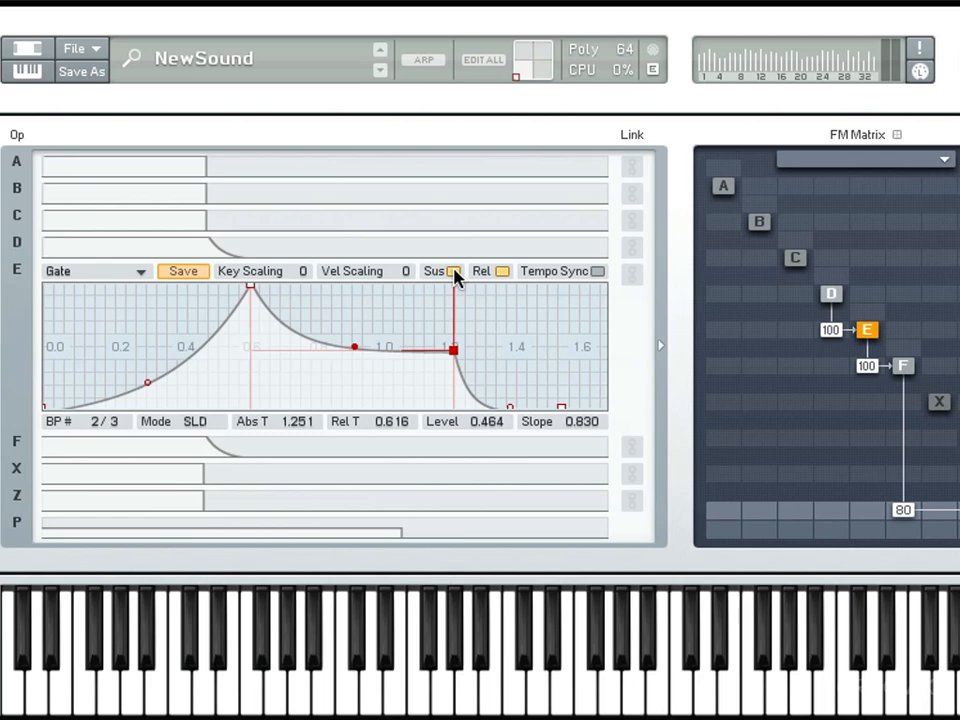
- Add three breakpoints between the peak and the sustain point of operator E's envelope, at levels of about 0.8
double_click(326, 317)
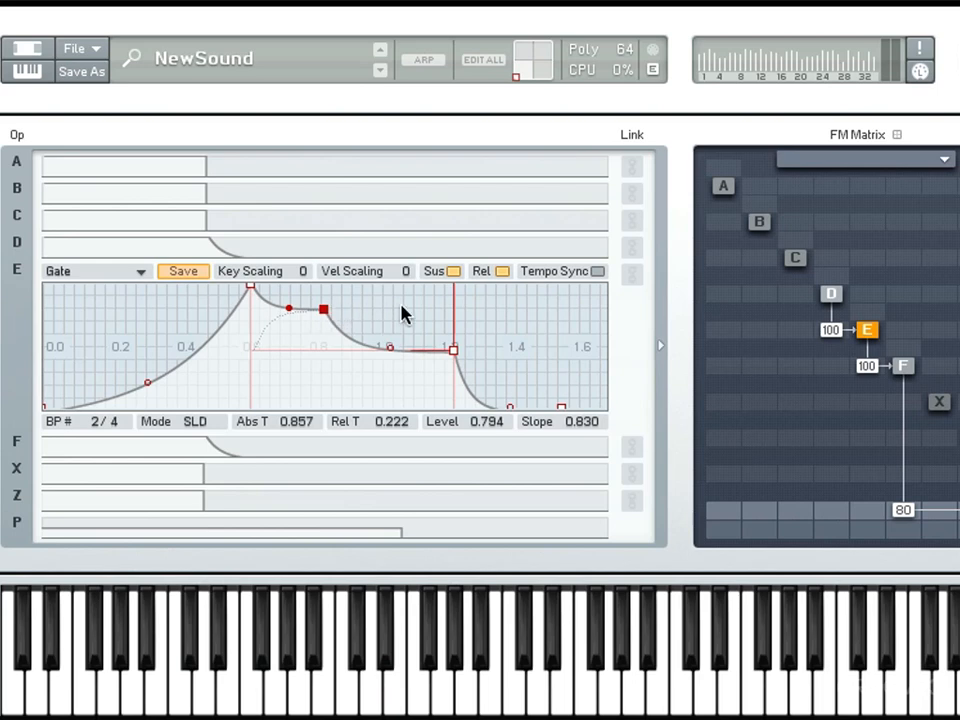
double_click(374, 308)
double_click(420, 306)
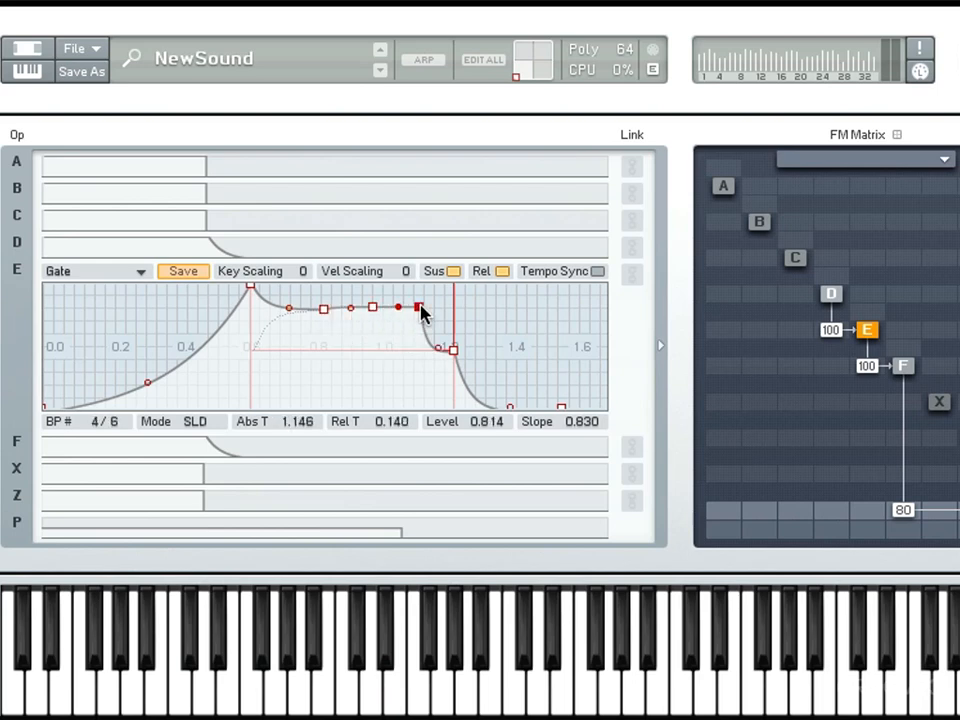
- Shape the added breakpoints of operator E's envelope into alternating curved dips and peaks, with the sustain point at level 0.990 and slope 0.300
left_click_drag(325, 311, 316, 347)
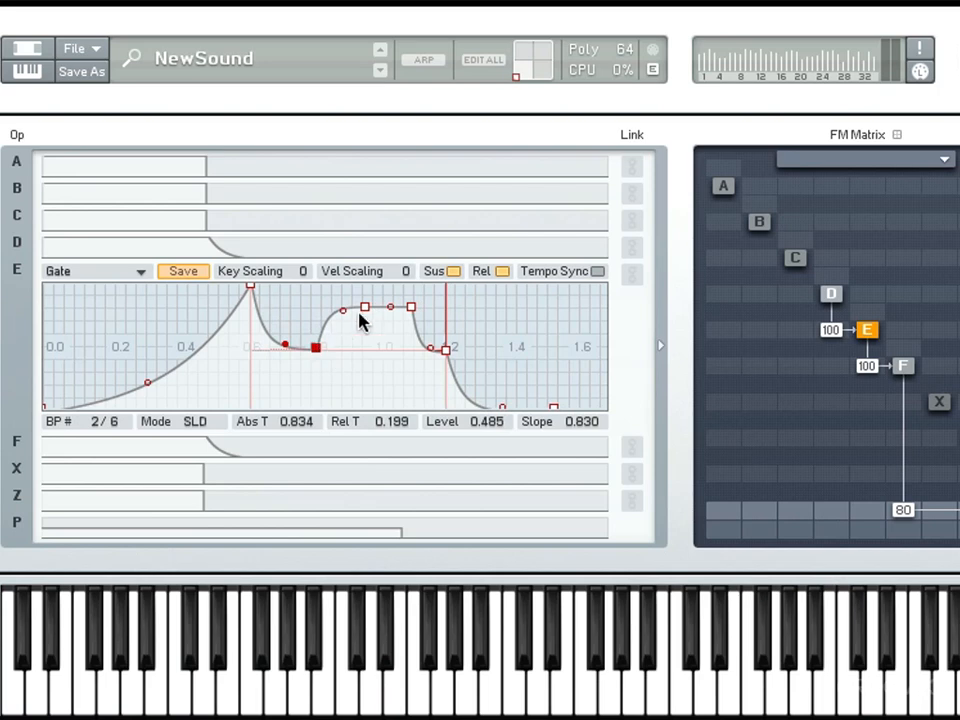
left_click_drag(365, 308, 345, 389)
mouse_move(285, 346)
left_mouse_down()
mouse_move(289, 319)
mouse_move(287, 340)
left_mouse_up()
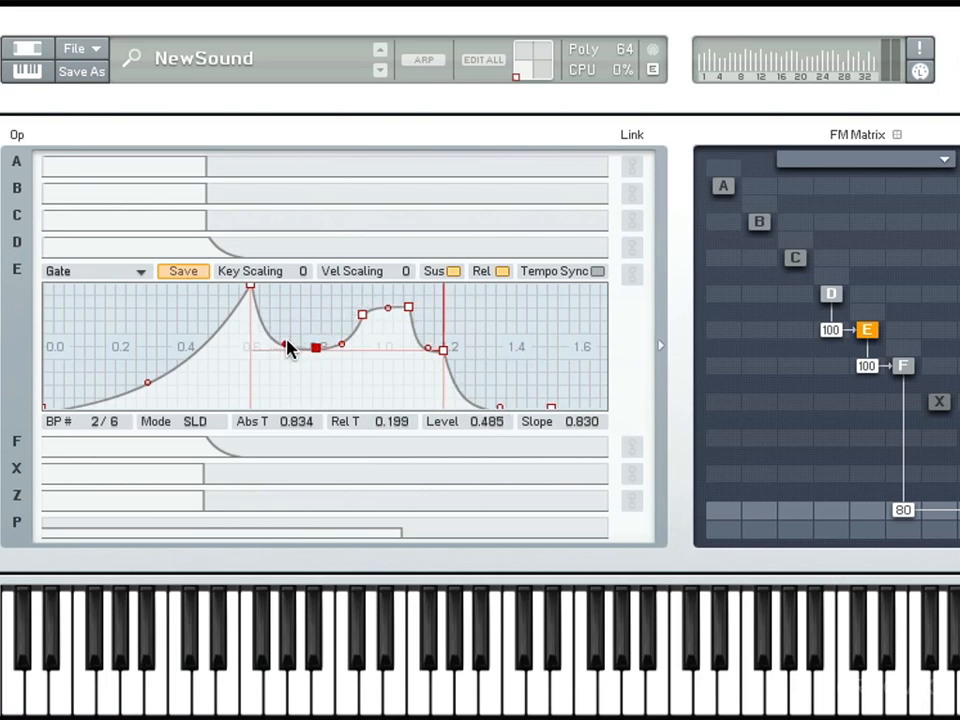
left_click_drag(362, 314, 388, 338)
left_click(408, 307)
mouse_move(445, 349)
left_mouse_down()
mouse_move(443, 287)
mouse_move(435, 369)
left_mouse_up()
left_click_drag(443, 288, 477, 288)
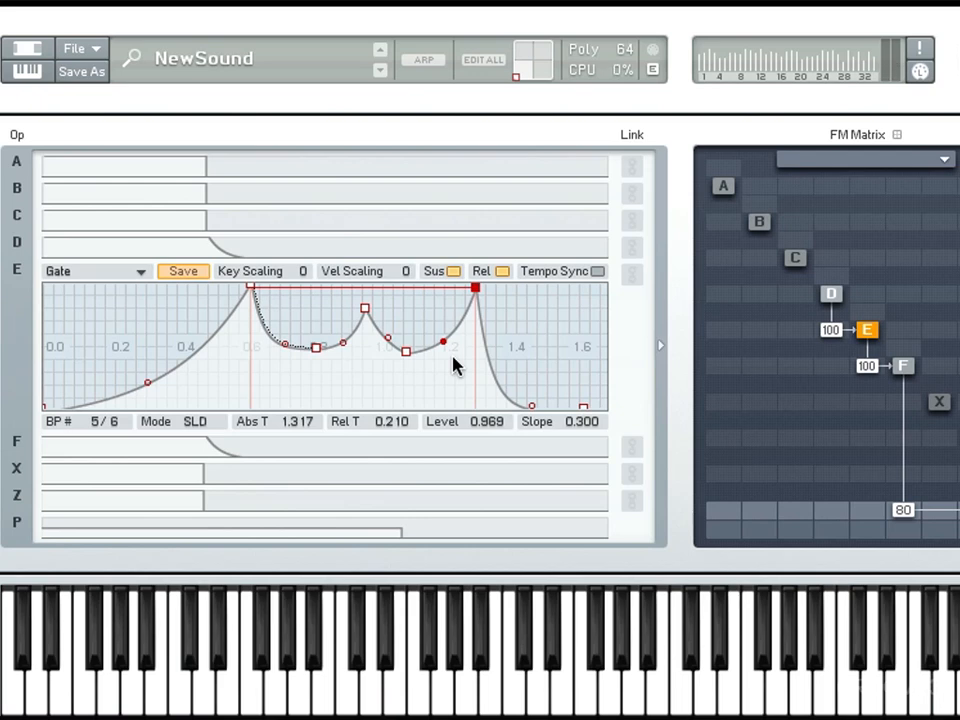
left_click_drag(462, 302, 441, 300)
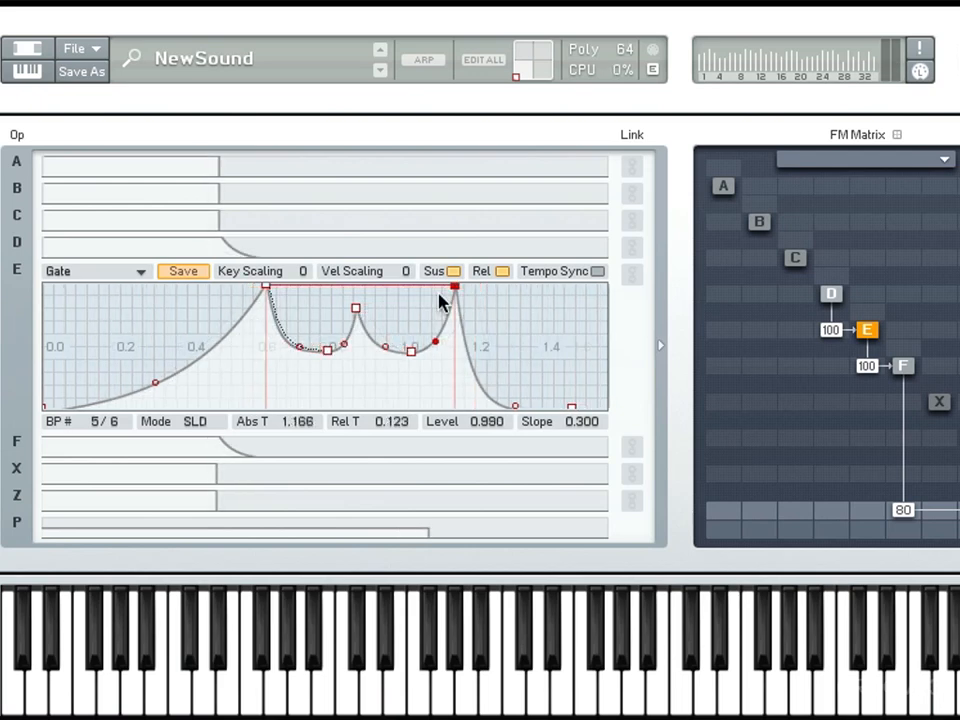
- Delete the three added breakpoints from operator E's envelope and set the sustain point to relative time 0.303, level 0.536 and slope 0.800
left_click(356, 308)
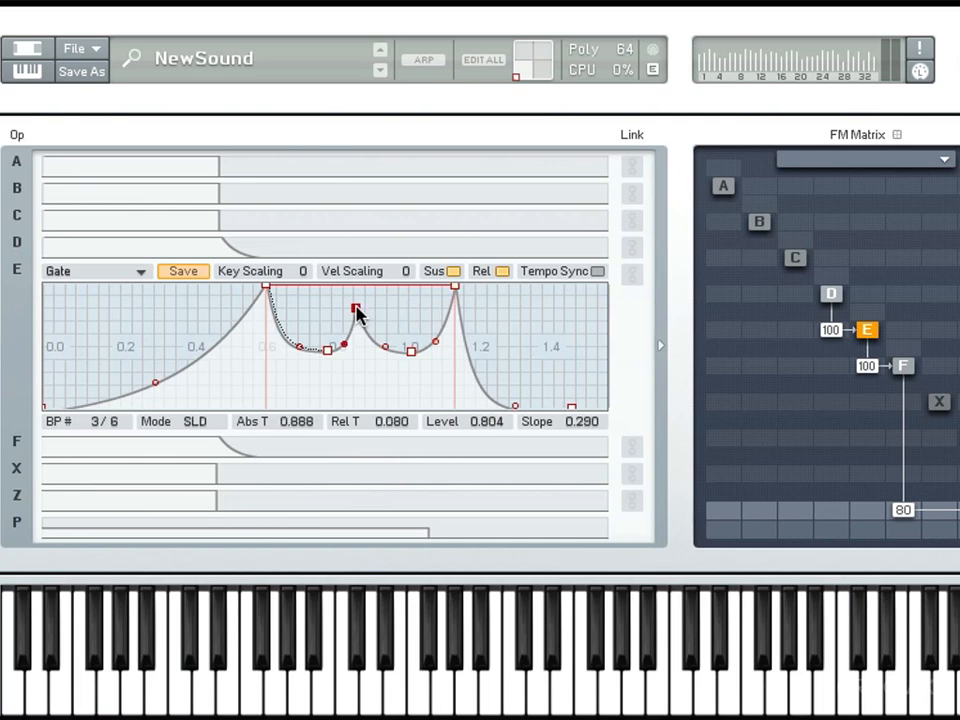
right_click(357, 308)
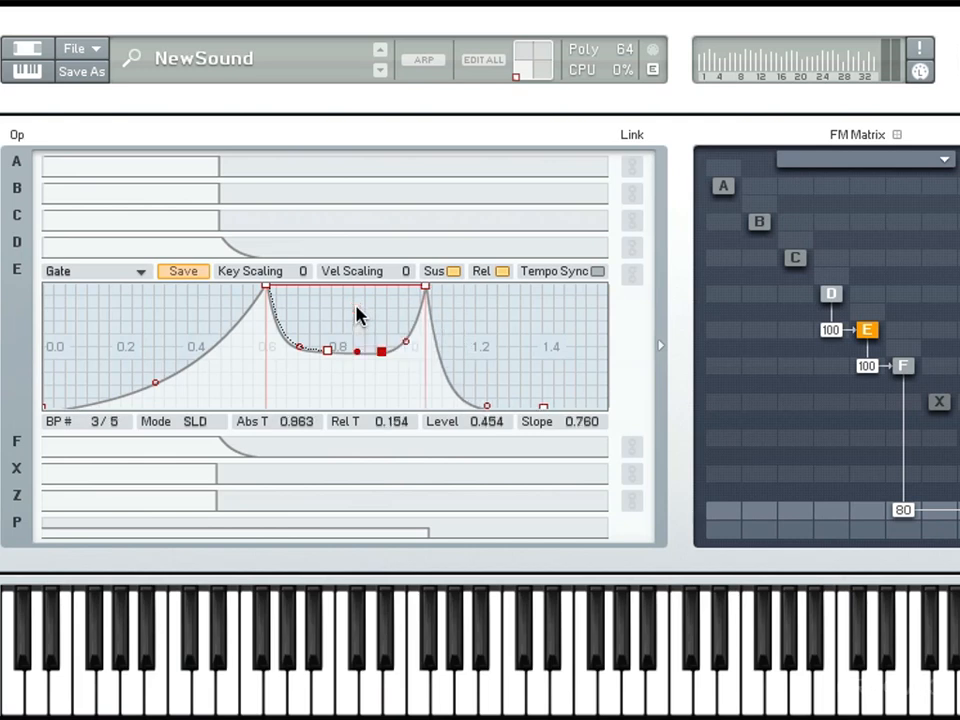
right_click(380, 350)
right_click(326, 350)
left_click_drag(312, 286, 325, 357)
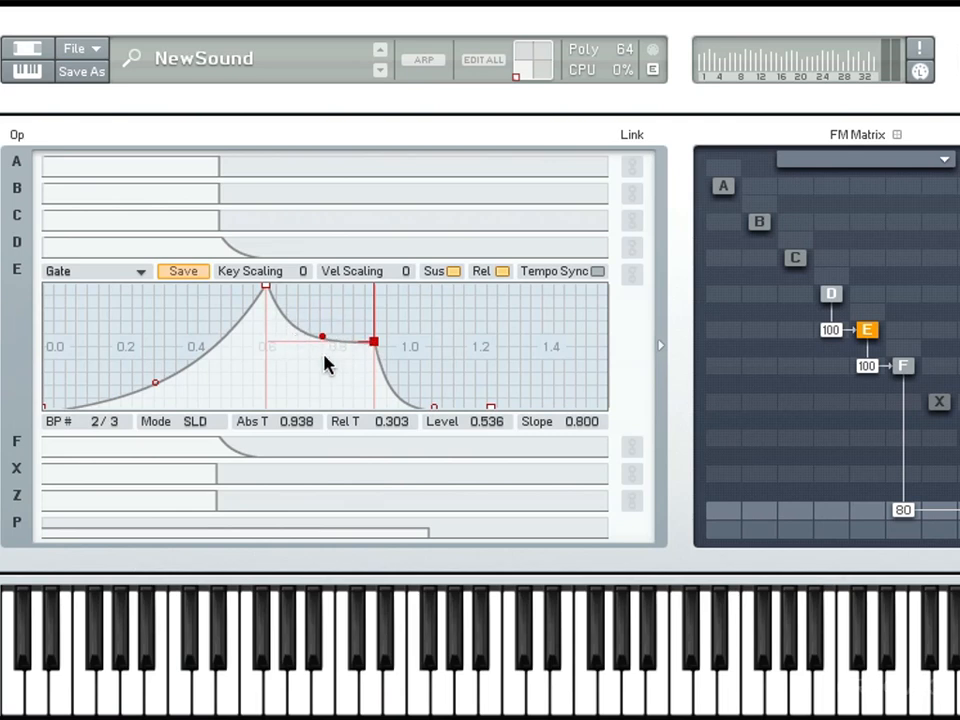
- Add three breakpoints to the attack phase of operator E's envelope, placing the third at time 0.518 and level 0.536
double_click(112, 338)
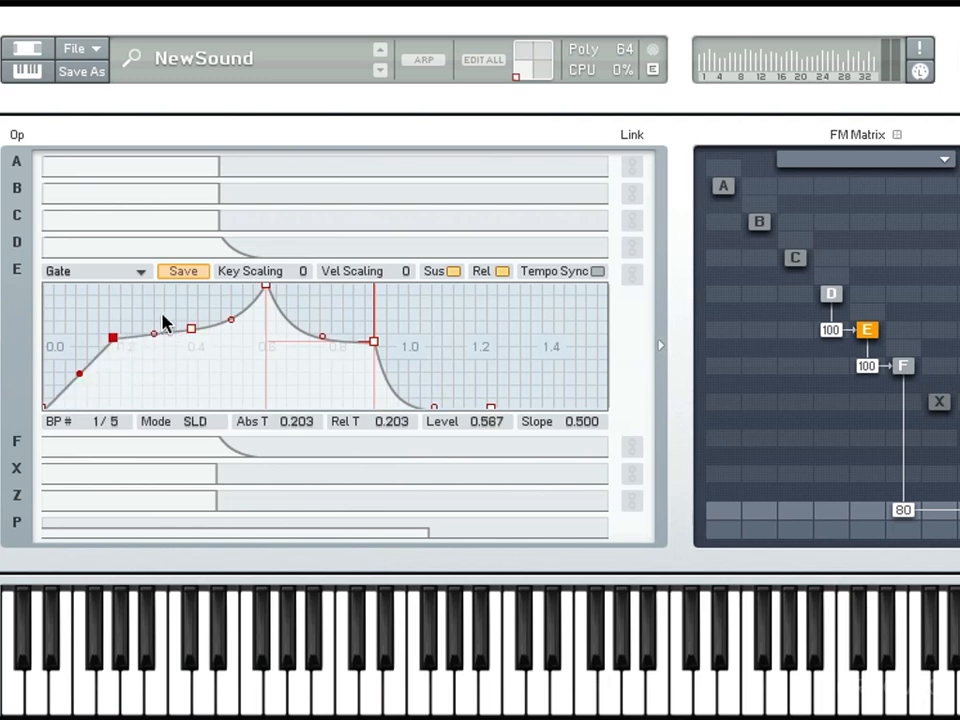
double_click(155, 305)
left_click_drag(192, 328, 221, 341)
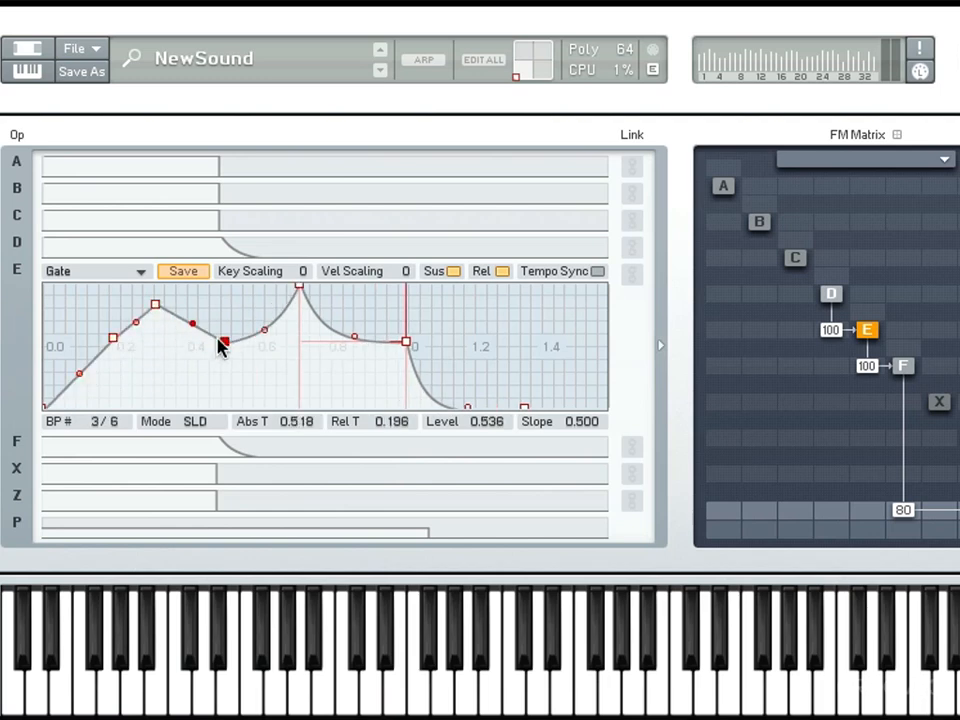
- Shape operator E's attack breakpoints into a curved peak, dip and rise, with the first breakpoint at time 0.156, level 0.804 and slope 0.170
left_click_drag(113, 338, 96, 308)
left_click_drag(139, 304, 147, 380)
left_click_drag(212, 341, 217, 311)
left_click_drag(200, 350, 189, 375)
left_click_drag(146, 345, 147, 379)
left_click_drag(104, 342, 73, 399)
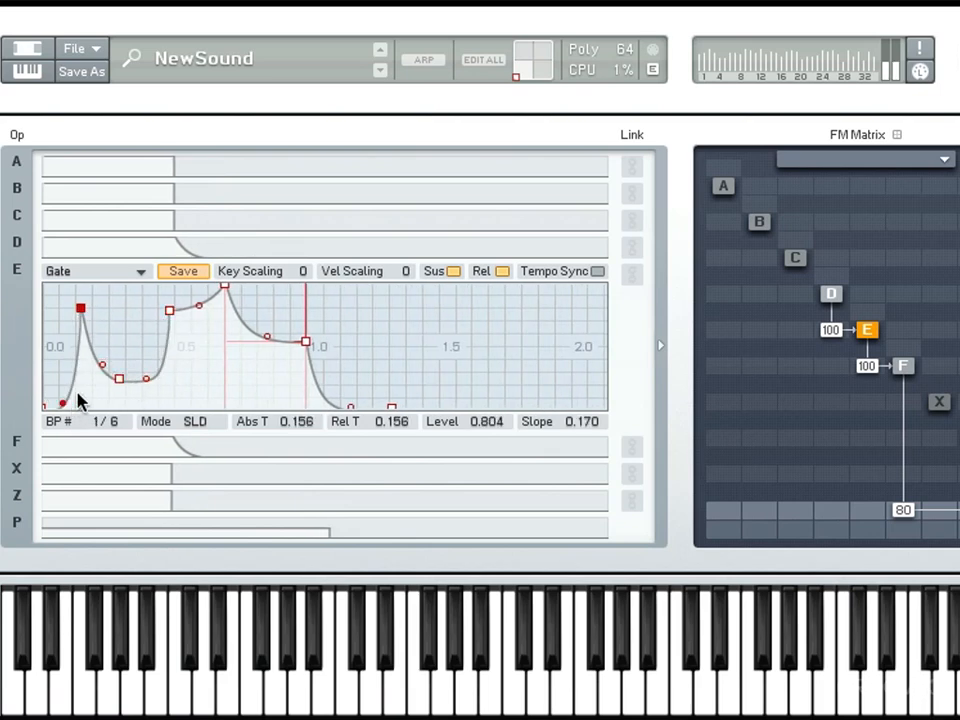